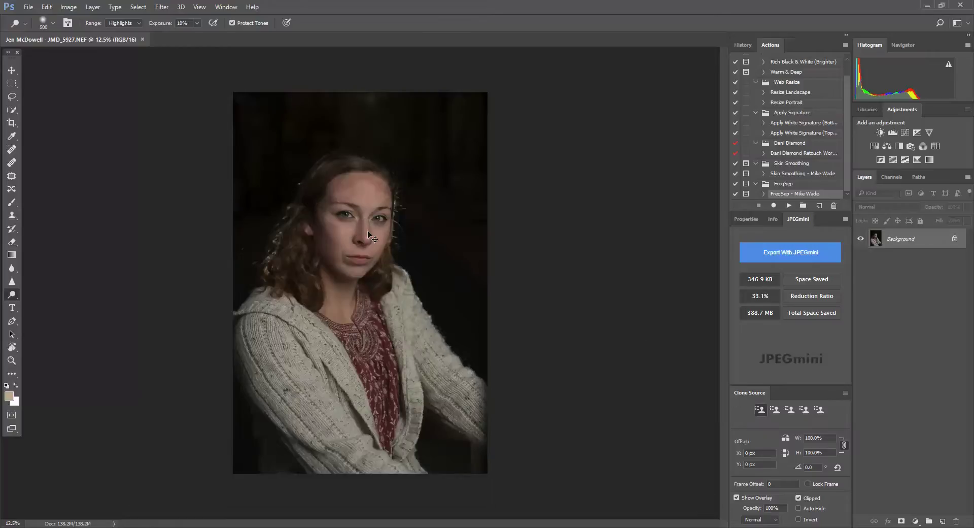
Run the FreqSep action on the portrait and continue past its clone stamp instruction
key("ctrl+plus")
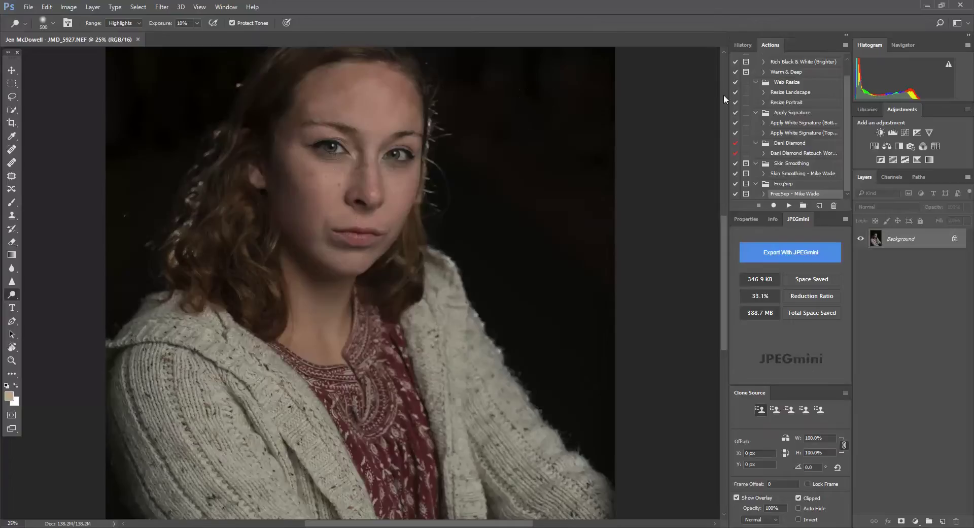
scroll(665, 226, "up", 3)
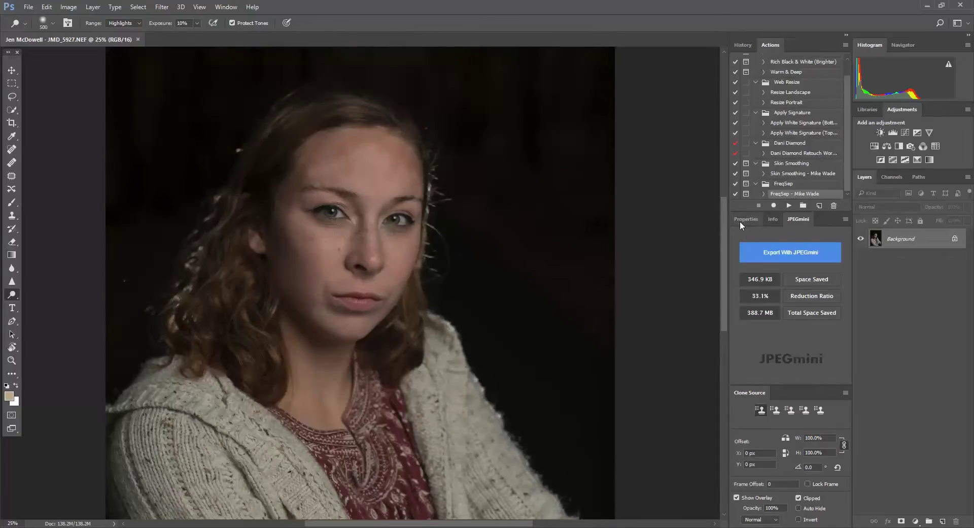
left_click(788, 205)
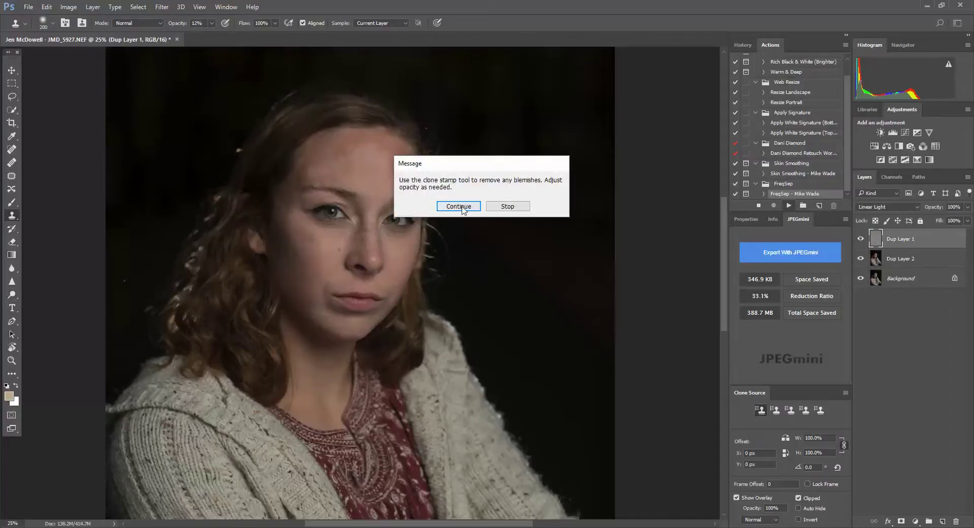
left_click(460, 207)
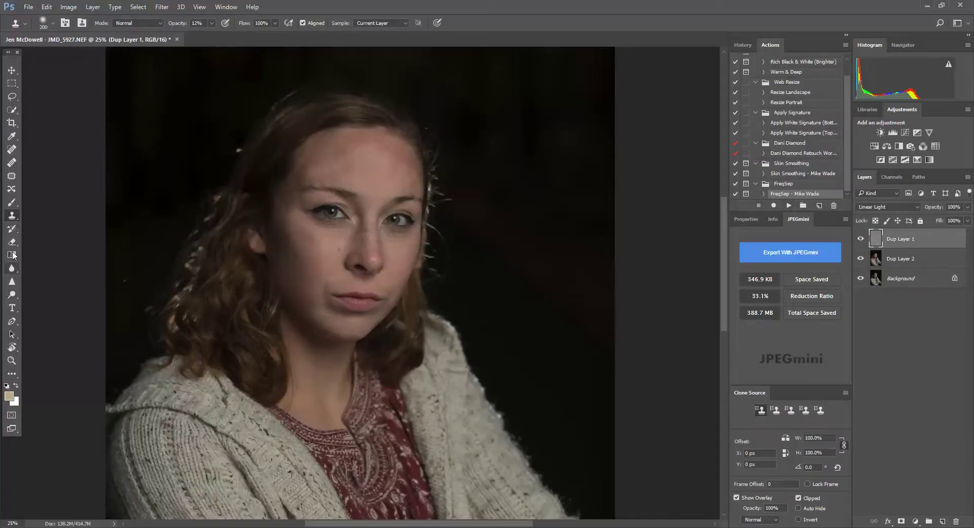
Set the Clone Stamp opacity to 21% and start cloning even skin over the forehead on Dup Layer 2, undoing a stray stroke
left_click(211, 23)
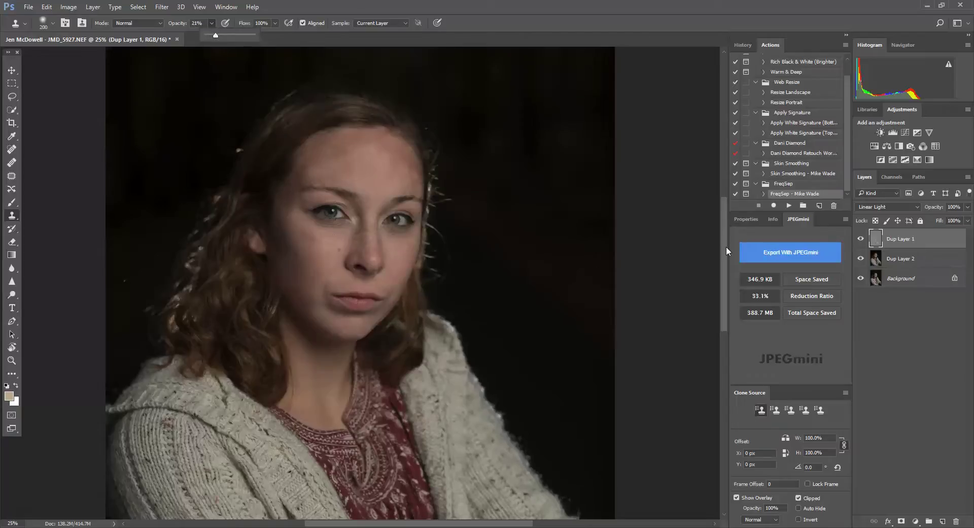
left_click(915, 259)
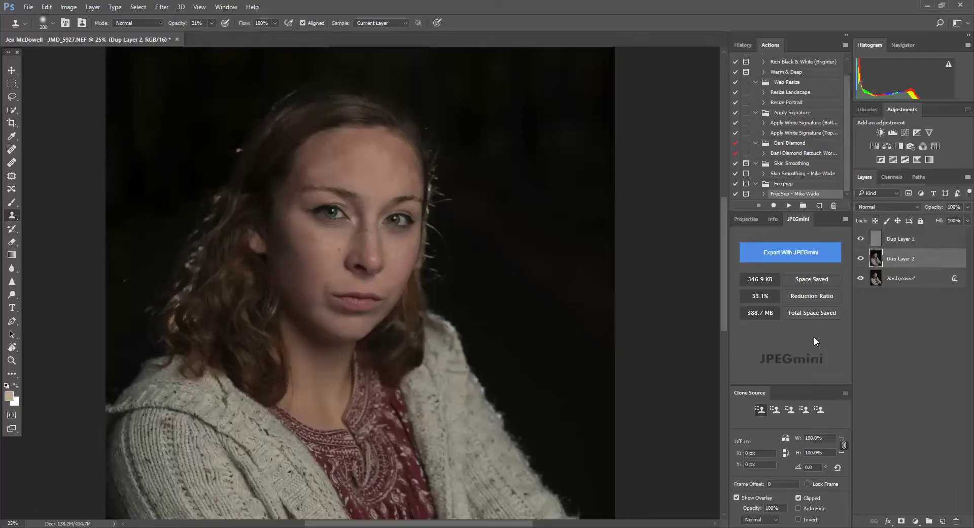
left_click(401, 262, "alt")
mouse_move(387, 177)
left_mouse_down()
mouse_move(410, 153)
mouse_move(391, 172)
left_mouse_up()
left_click_drag(390, 254, 395, 262)
key("ctrl+z")
left_click(381, 182, "alt")
left_click(374, 177, "alt")
Raise the Clone Stamp opacity to 58% and clone even skin over the red patches on the forehead
left_click(211, 23)
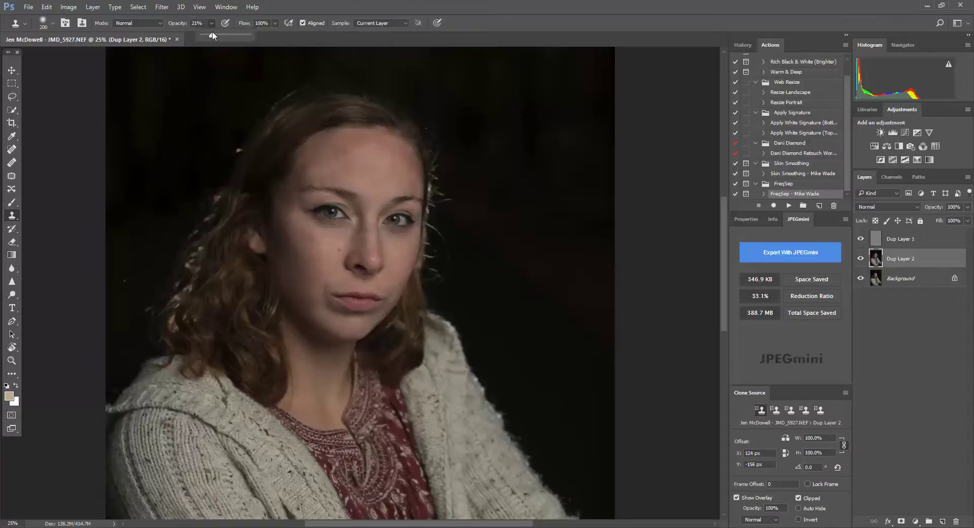
left_click(373, 174, "alt")
left_click_drag(393, 169, 380, 172)
left_click(381, 174, "alt")
left_click(372, 159, "alt")
left_click(378, 181, "alt")
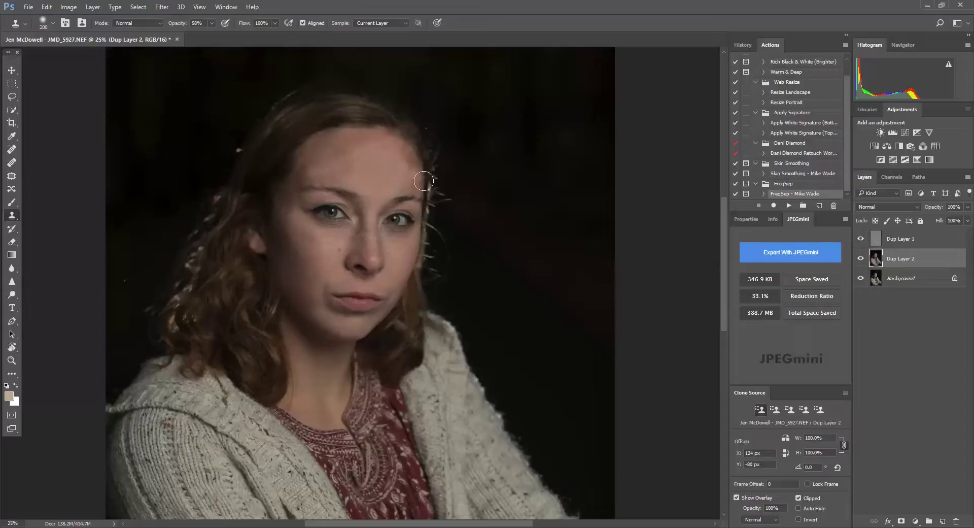
left_click(379, 183, "alt")
left_click(381, 183, "alt")
left_click(379, 183, "alt")
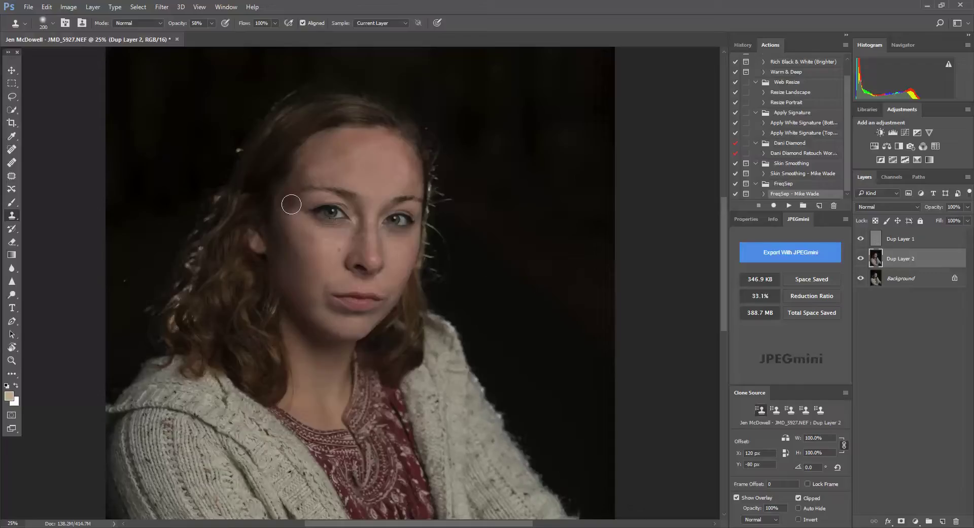
left_click(375, 180, "alt")
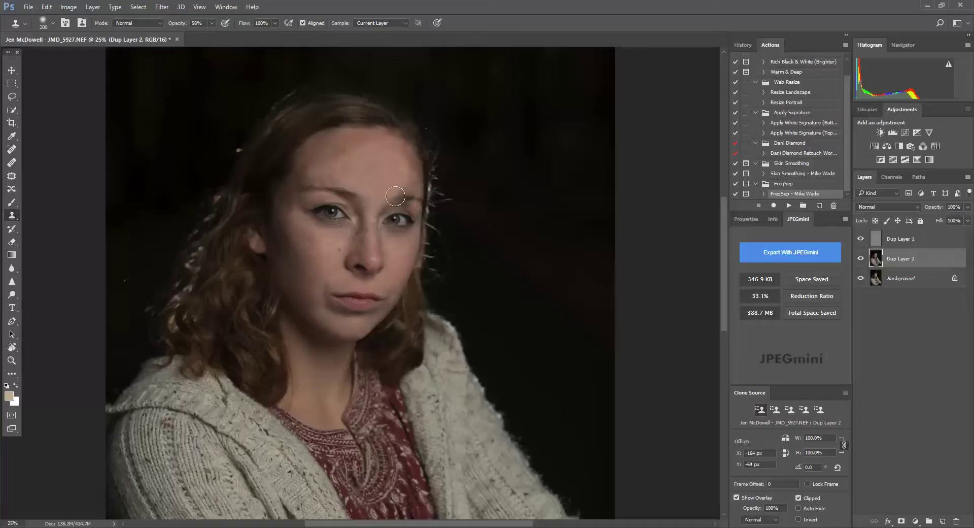
Clone resampled skin across the upper forehead and out towards both temples to even out the remaining discoloration
mouse_move(359, 151)
left_mouse_down()
mouse_move(393, 165)
mouse_move(362, 153)
left_mouse_up()
left_click(381, 177, "alt")
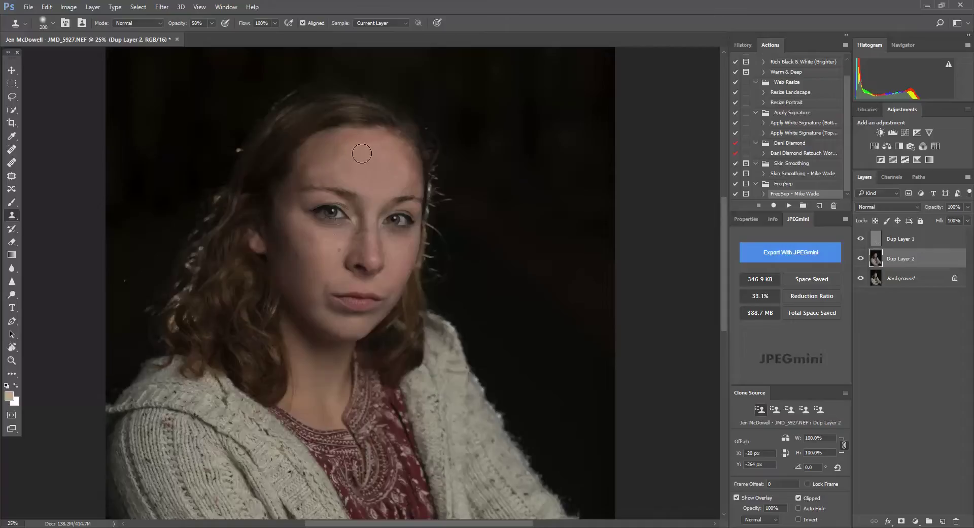
left_click(390, 185, "alt")
mouse_move(370, 142)
left_mouse_down()
mouse_move(390, 150)
mouse_move(388, 163)
mouse_move(401, 155)
mouse_move(405, 183)
mouse_move(410, 165)
mouse_move(400, 197)
mouse_move(402, 182)
mouse_move(413, 188)
left_mouse_up()
left_click(378, 193, "alt")
left_click(379, 177, "alt")
left_click(380, 165, "alt")
left_click(376, 181, "alt")
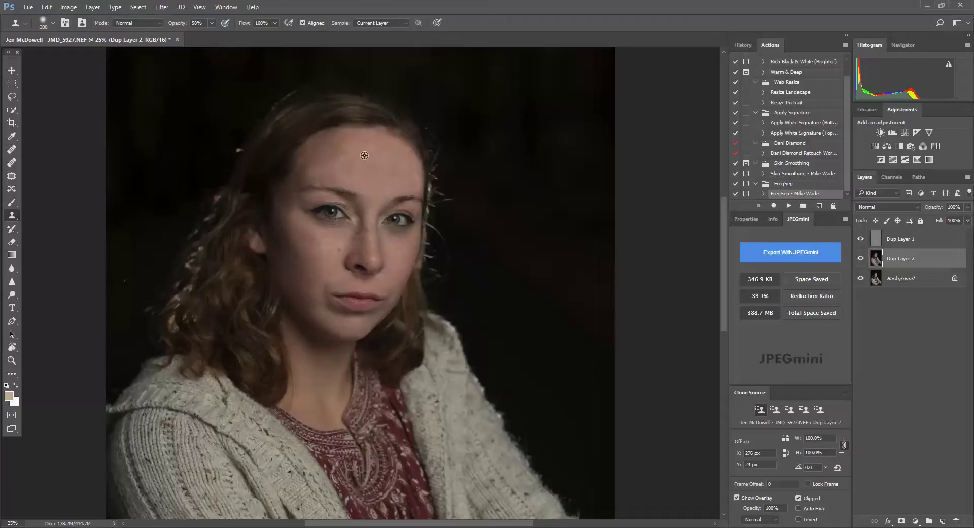
left_click(381, 184, "alt")
left_click(377, 186, "alt")
left_click(382, 180, "alt")
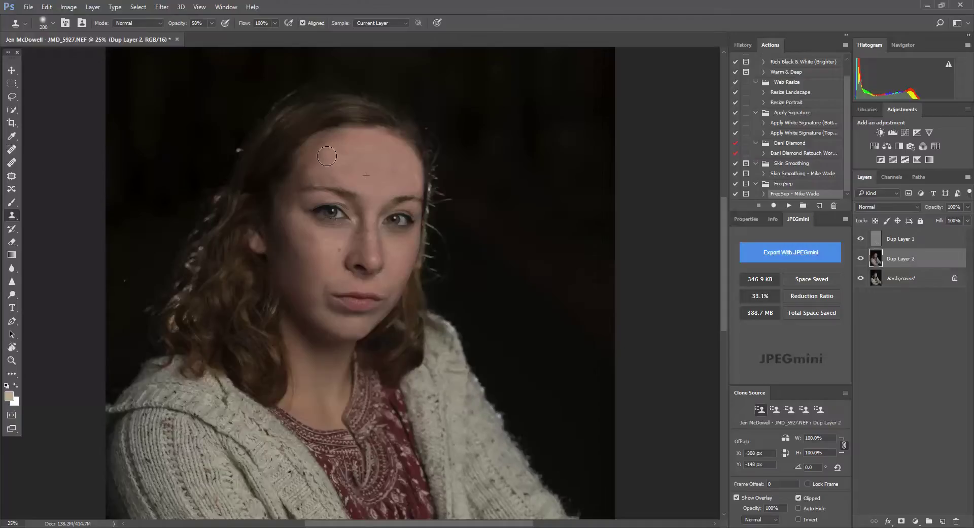
left_click(393, 171, "alt")
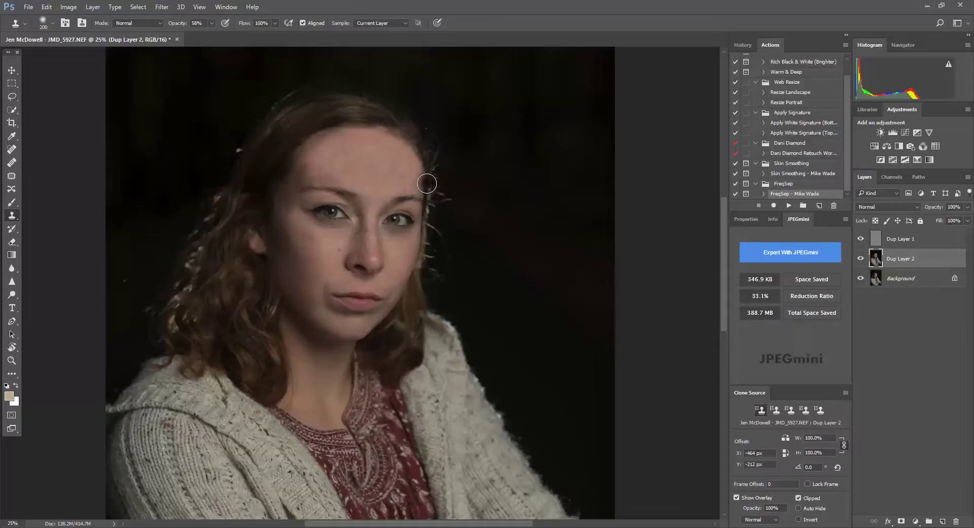
left_click(389, 179, "alt")
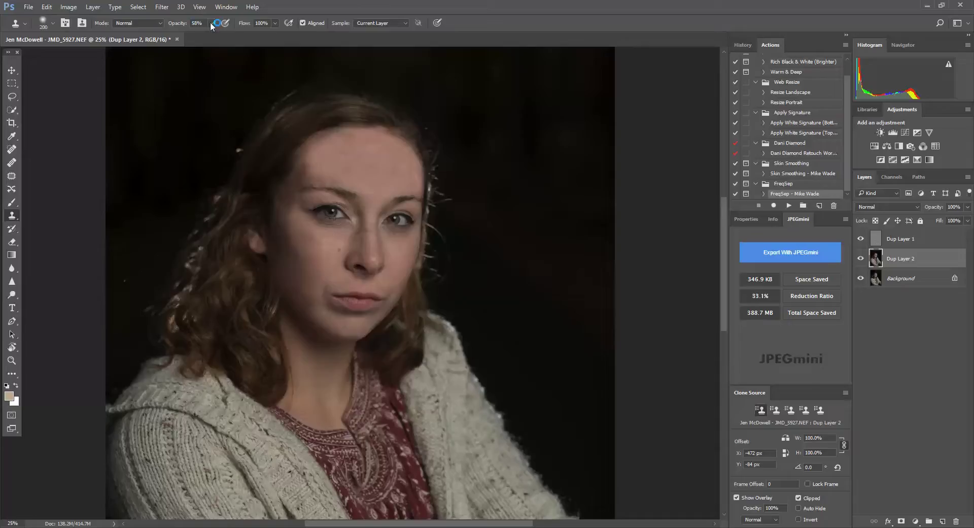
Lower the Clone Stamp opacity to 16% and blend the skin tone above the eyebrows with soft clone strokes
left_click_drag(211, 32, 193, 35)
left_click(379, 183, "alt")
mouse_move(343, 175)
left_mouse_down()
mouse_move(322, 178)
mouse_move(357, 179)
mouse_move(310, 168)
left_mouse_up()
left_click(380, 182, "alt")
left_click(345, 175)
left_click(381, 185, "alt")
left_click(369, 181, "alt")
mouse_move(335, 176)
left_mouse_down()
mouse_move(327, 179)
mouse_move(356, 180)
left_mouse_up()
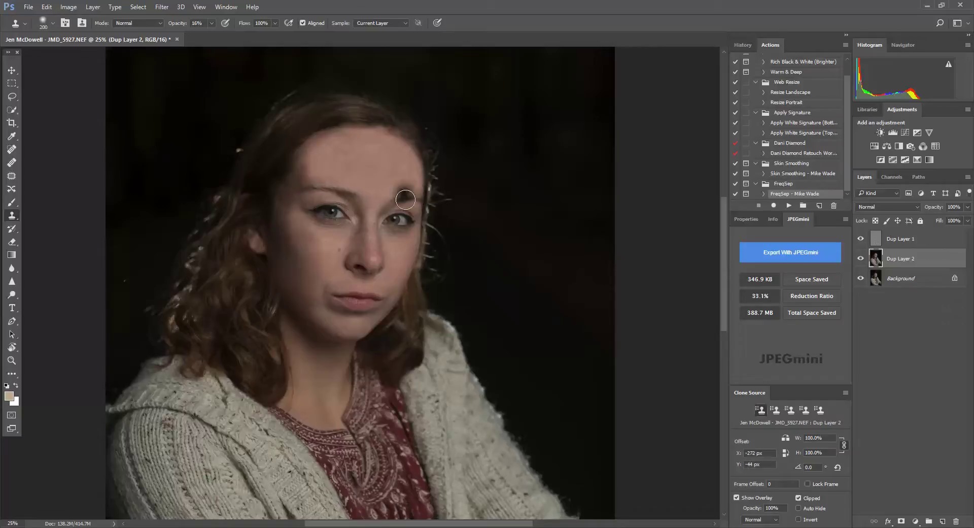
Set the Clone Stamp opacity to 53% and clone over the remaining uneven skin on the lower forehead
left_click(212, 22)
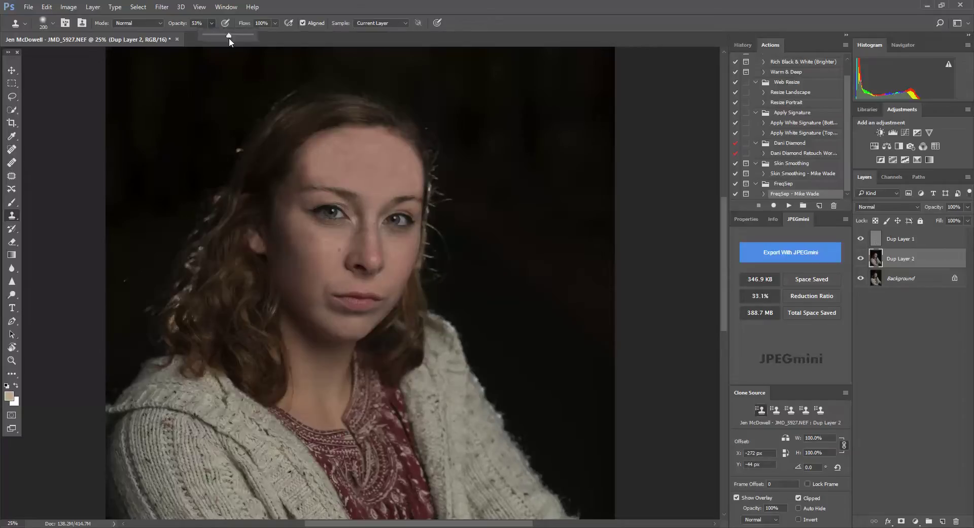
left_click(385, 185, "alt")
left_click(341, 178)
mouse_move(339, 177)
left_mouse_down()
mouse_move(314, 174)
mouse_move(350, 177)
left_mouse_up()
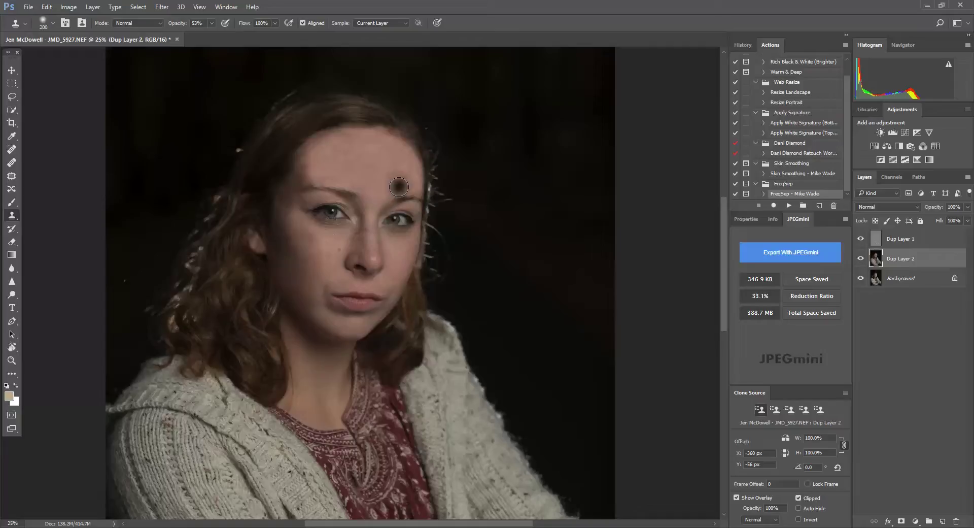
left_click_drag(389, 185, 404, 187)
left_click(351, 177, "alt")
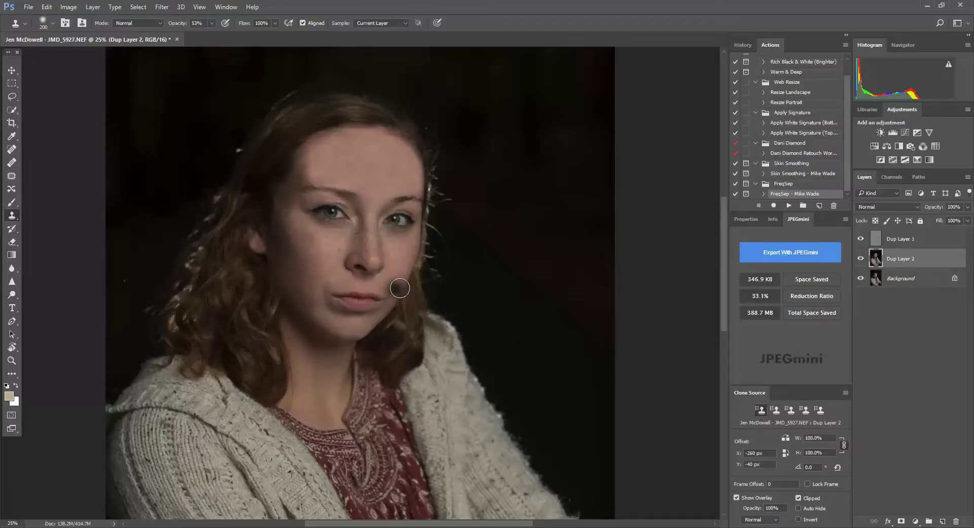
Flatten the image and duplicate the Background layer
right_click(919, 283)
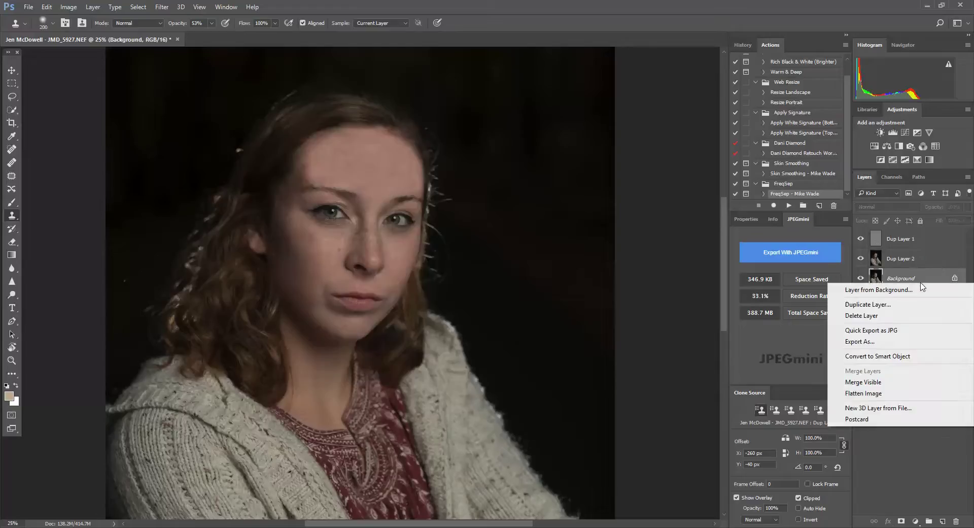
left_click(893, 393)
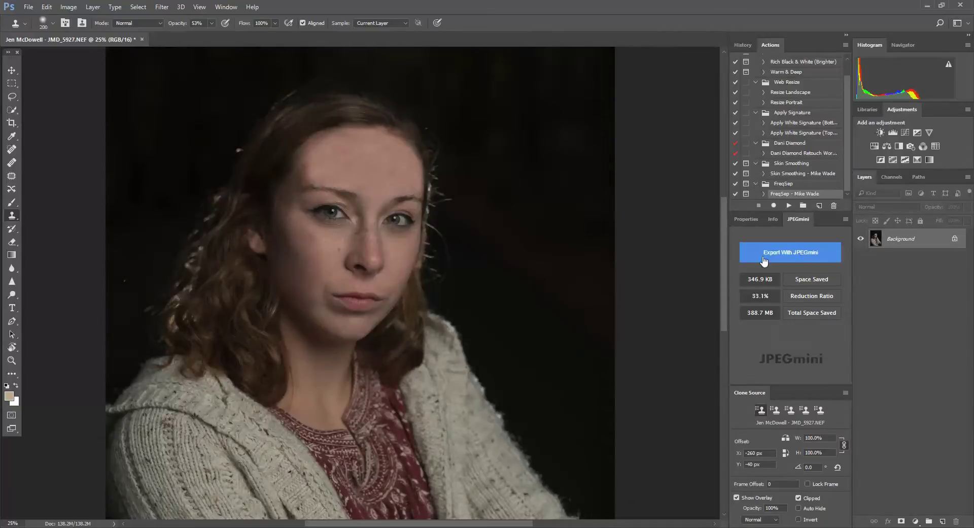
key("ctrl+j")
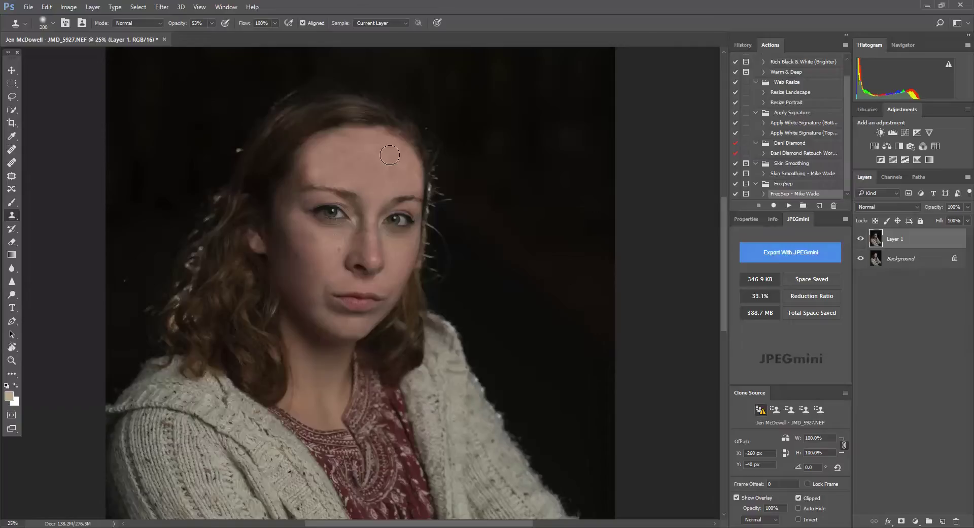
Choose the Dodge tool with its range set to Highlights and its exposure set to 5%
key("ctrl+minus")
key("ctrl+minus")
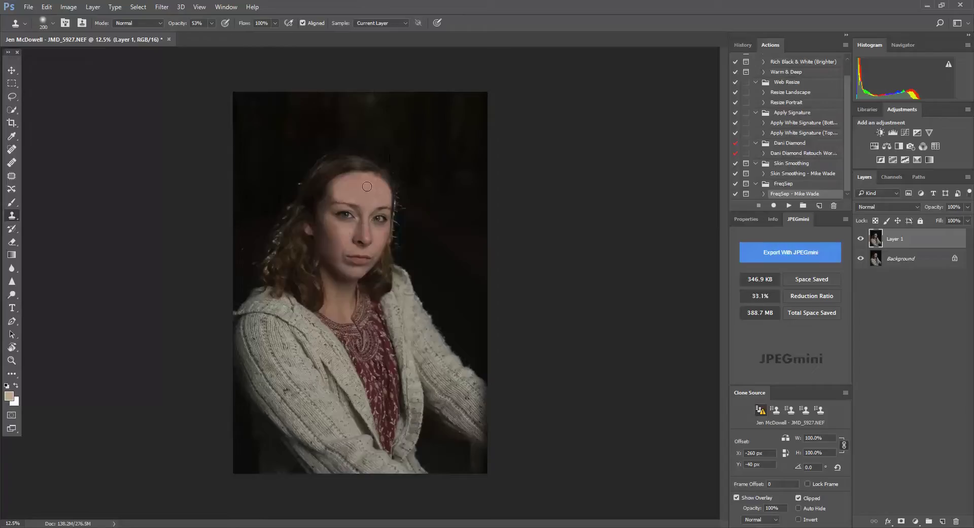
key("ctrl+plus")
key("ctrl+plus")
key("ctrl+plus")
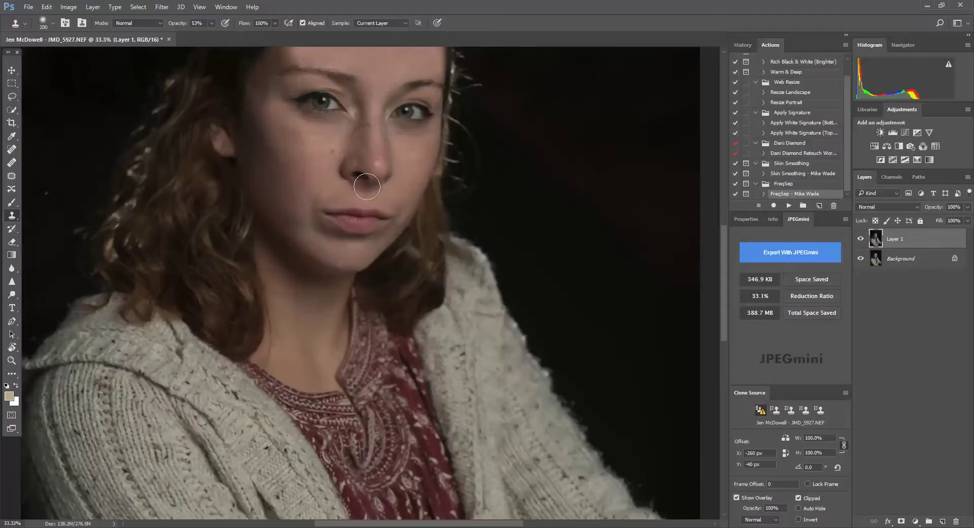
scroll(384, 190, "up", 3)
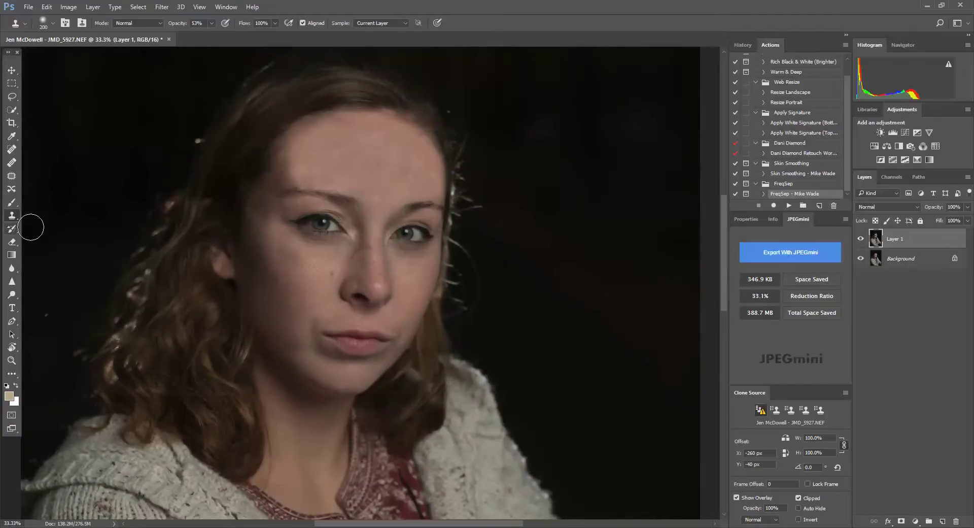
right_click(11, 295)
left_click(51, 298)
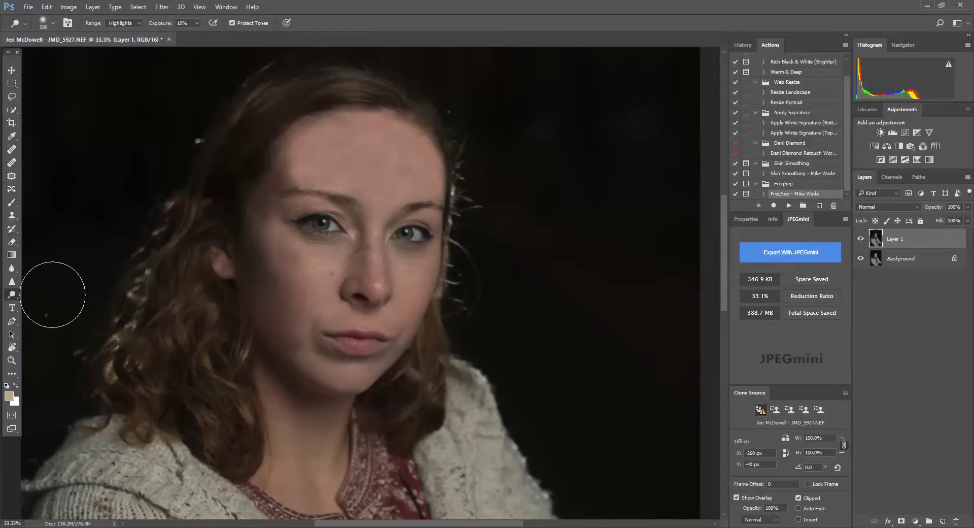
left_click(140, 25)
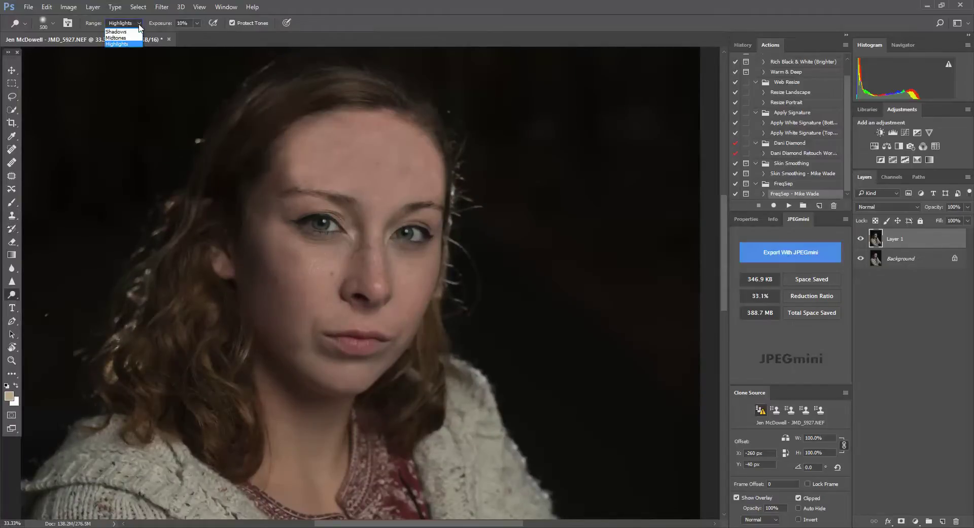
left_click(122, 47)
left_click(196, 23)
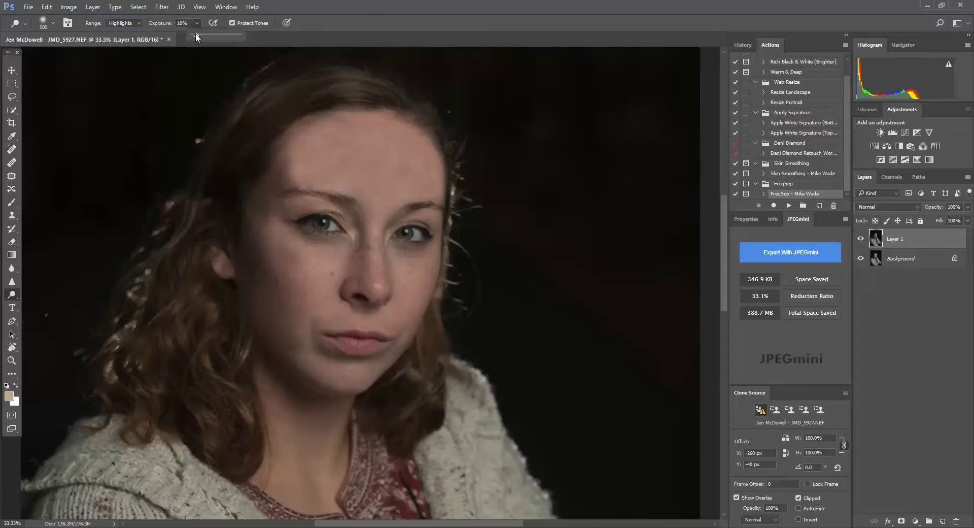
left_click_drag(197, 34, 194, 34)
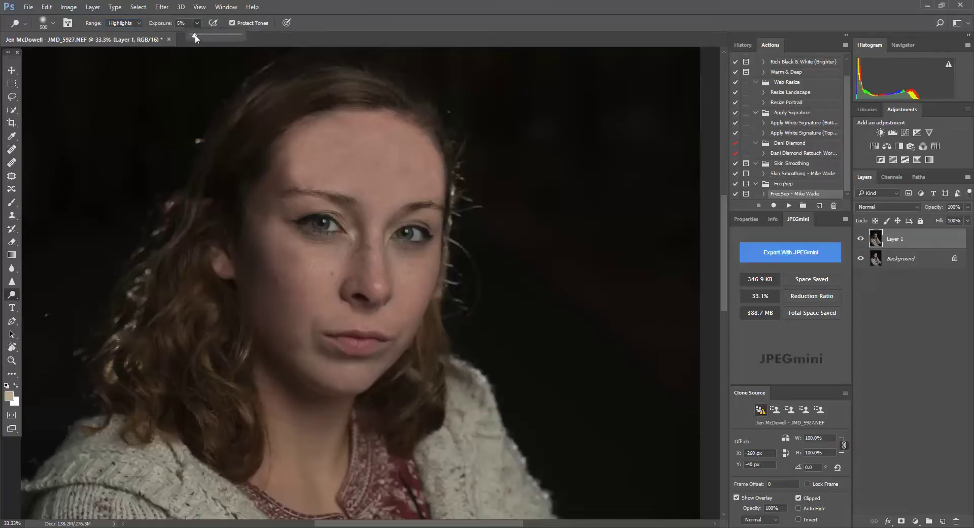
Try dodging the forehead highlights on the duplicate layer, and delete that layer
left_click(401, 155)
mouse_move(359, 141)
left_mouse_down()
mouse_move(376, 142)
mouse_move(315, 143)
mouse_move(427, 165)
mouse_move(394, 138)
mouse_move(453, 188)
mouse_move(412, 158)
mouse_move(418, 173)
mouse_move(382, 169)
mouse_move(391, 161)
mouse_move(378, 150)
mouse_move(278, 157)
left_mouse_up()
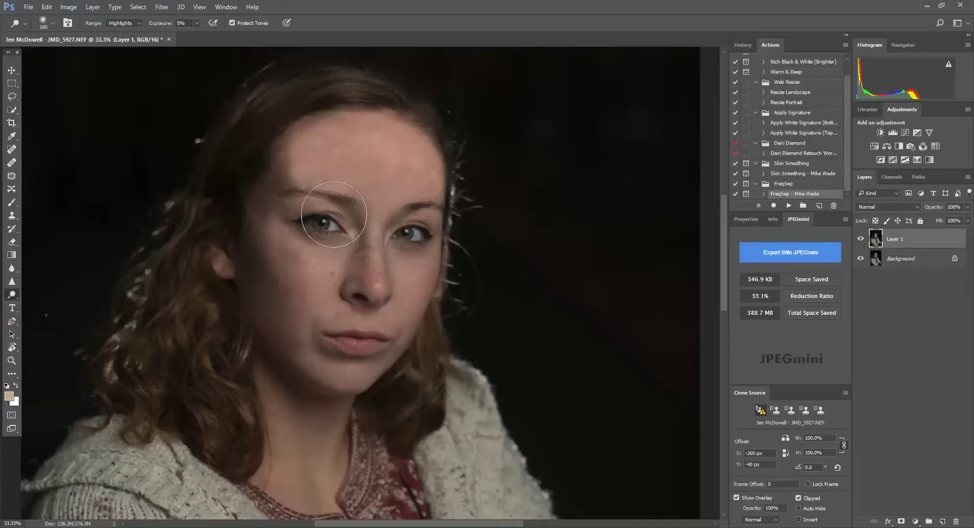
key("ctrl+minus")
key("ctrl+minus")
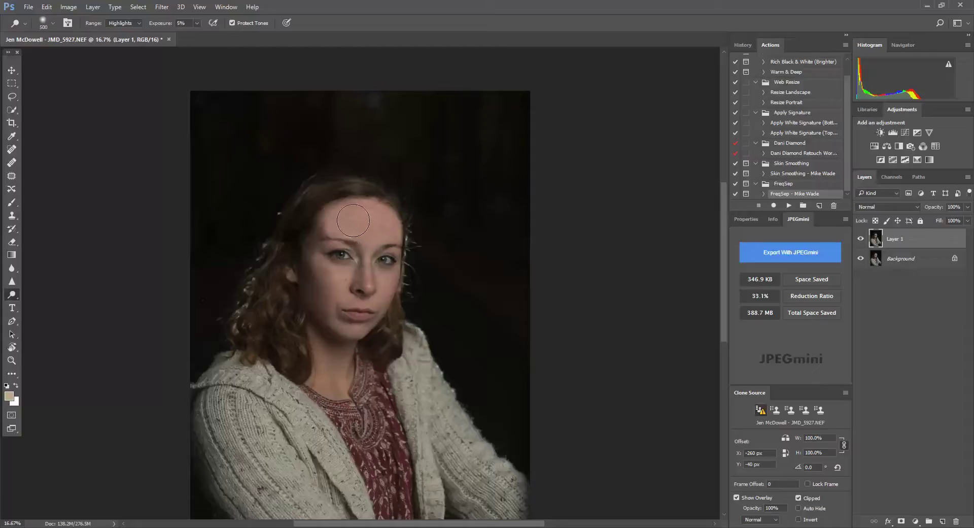
mouse_move(353, 220)
left_mouse_down()
mouse_move(373, 224)
mouse_move(345, 226)
mouse_move(414, 223)
mouse_move(358, 225)
mouse_move(422, 235)
mouse_move(341, 224)
left_mouse_up()
key("Delete")
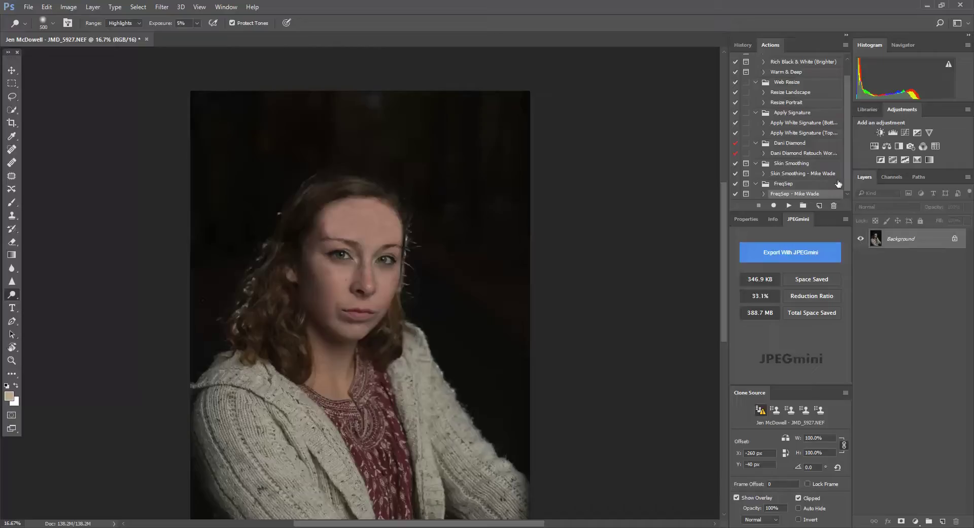
Run the FreqSep action again on the flattened portrait and continue past its clone stamp instruction
left_click(789, 205)
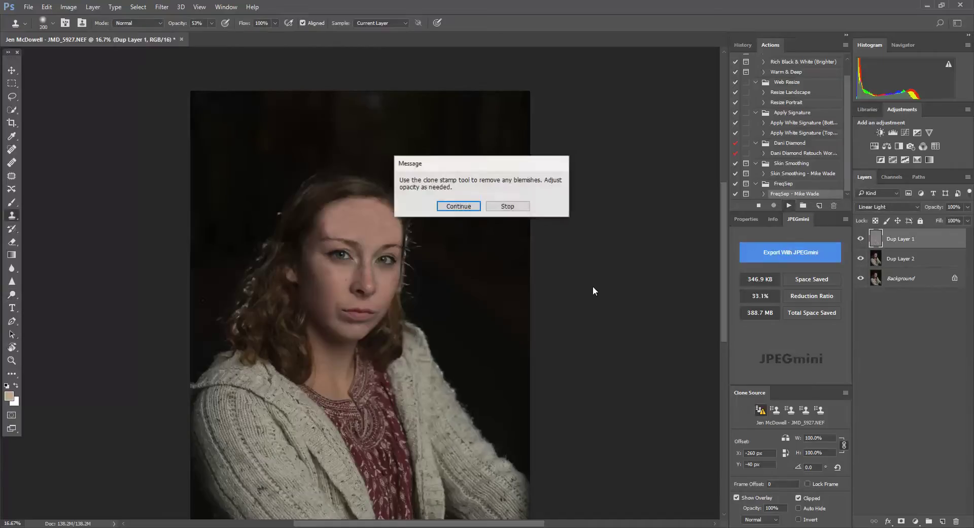
left_click(458, 208)
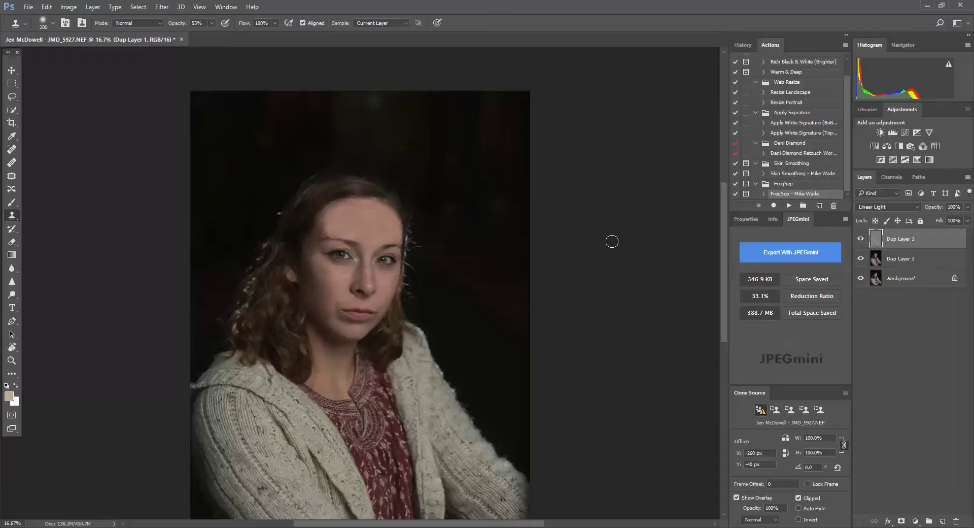
left_click(585, 288)
left_click(498, 219)
key("ctrl+plus")
key("ctrl+plus")
key("ctrl+plus")
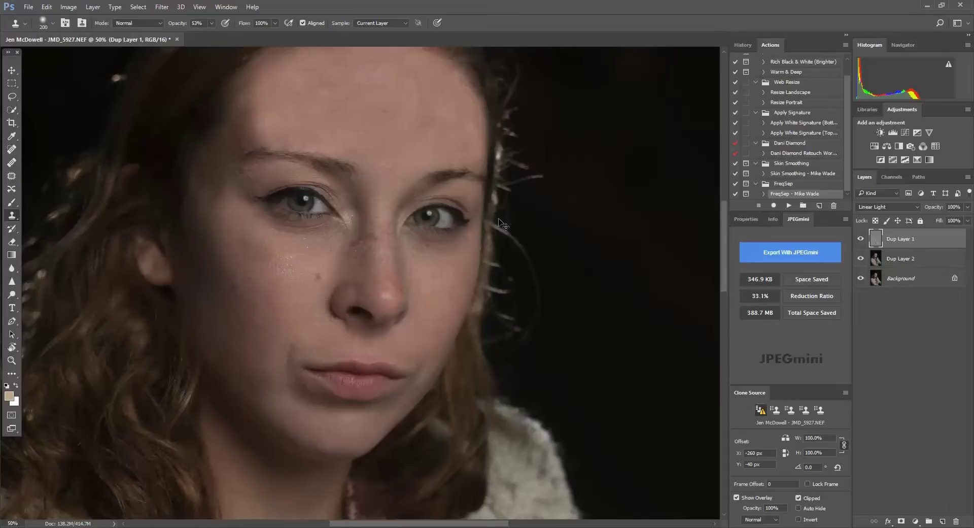
Set the Clone Stamp to a 300 px brush, sample the lower forehead and reduce the opacity to 12%
key("ctrl+minus")
key("ctrl+minus")
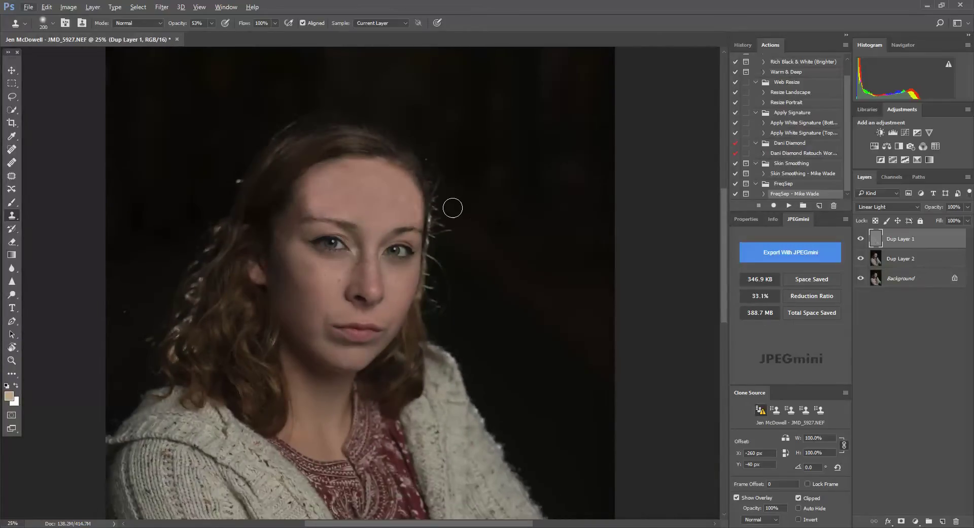
key("bracketright")
key("bracketright")
key("bracketright")
left_click(375, 212, "alt")
key("bracketleft")
left_click(376, 212, "alt")
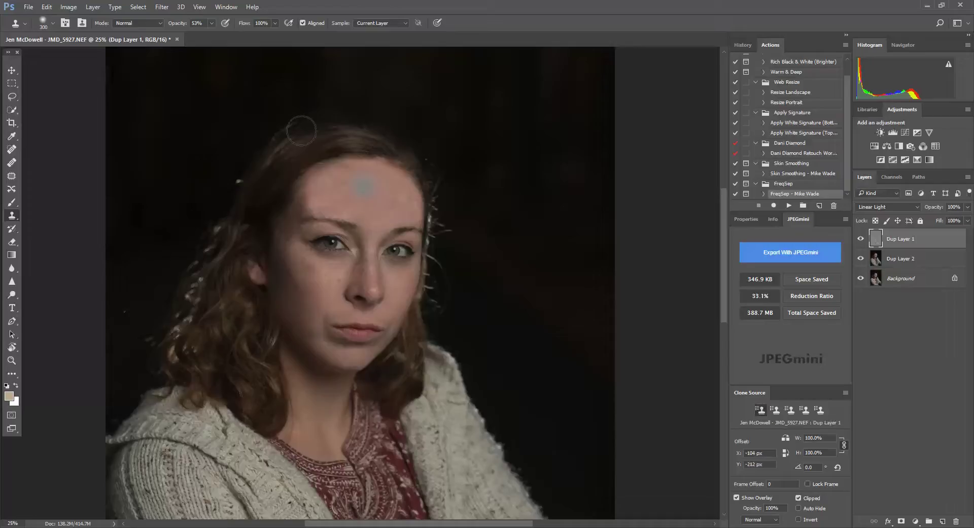
left_click(212, 22)
left_click_drag(211, 35, 198, 37)
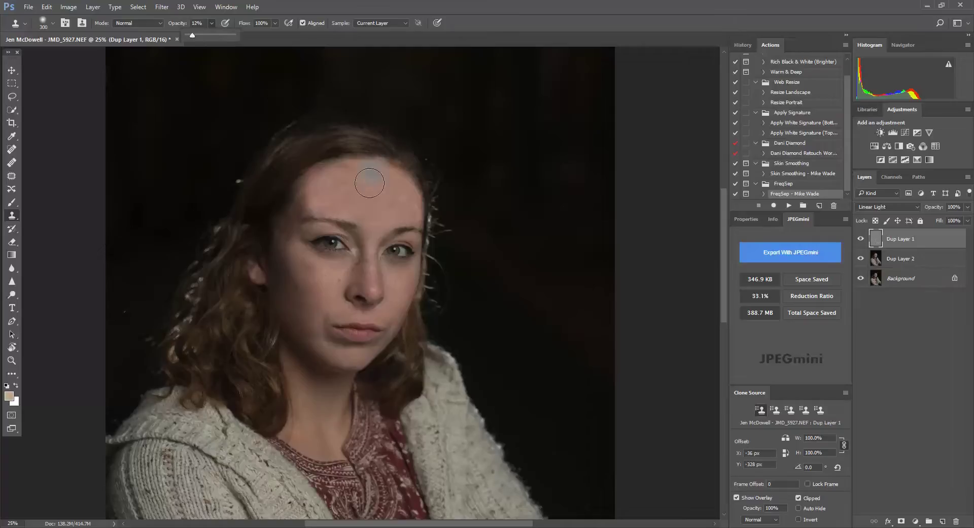
Clone skin sampled just above the brows over the outer and middle forehead highlights on Dup Layer 1
left_click(381, 213, "alt")
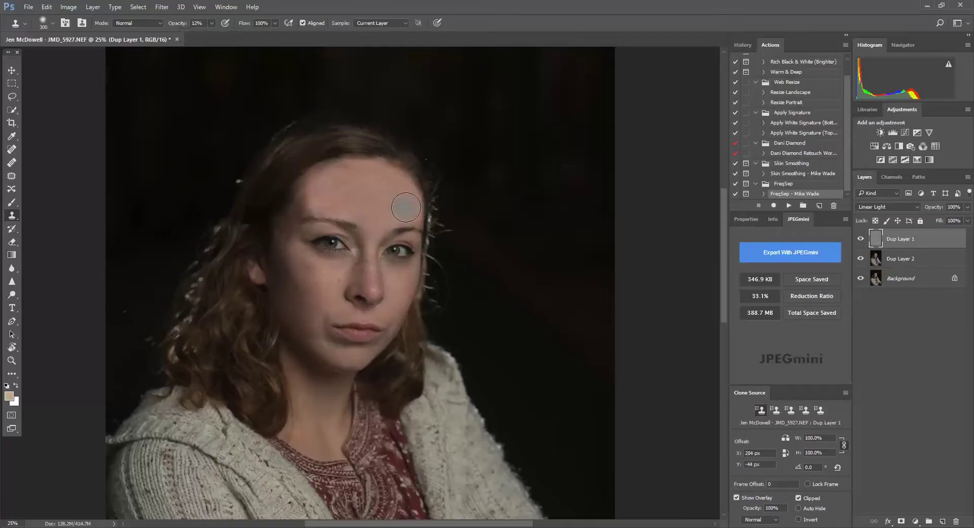
left_click_drag(407, 207, 361, 192)
left_click_drag(383, 191, 369, 190)
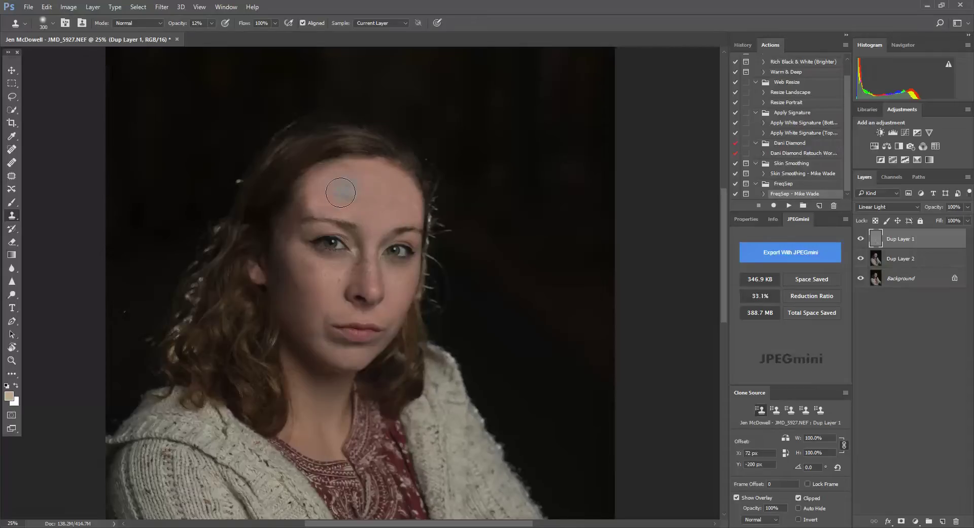
left_click(379, 219, "alt")
left_click_drag(348, 192, 337, 185)
Resample between the brows and even out the remaining upper and central forehead with more Clone Stamp strokes
key("alt")
left_click(373, 216, "alt")
left_click(376, 210, "alt")
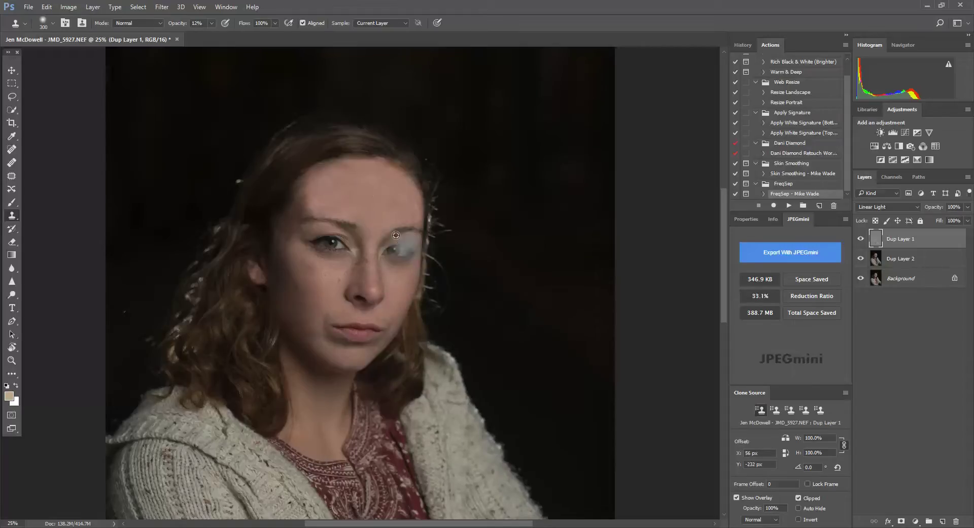
left_click(374, 213, "alt")
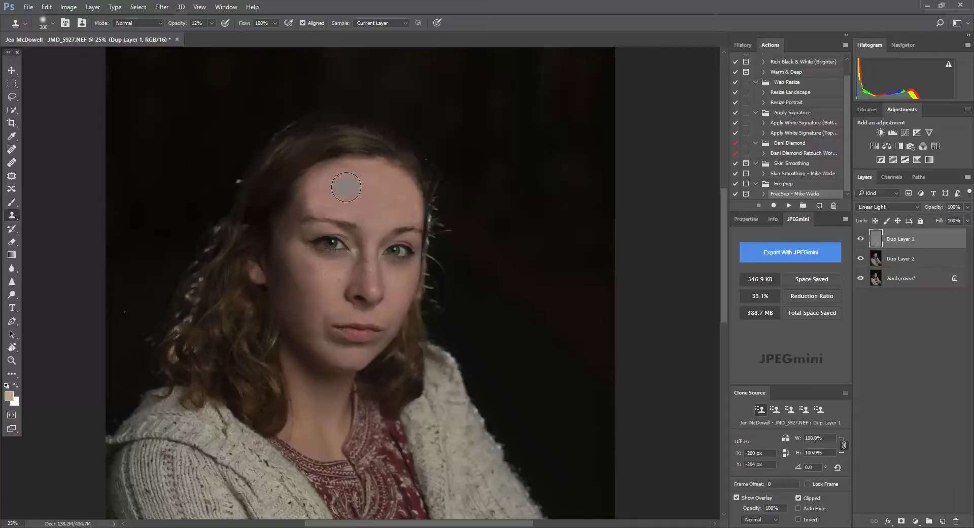
left_click_drag(343, 187, 343, 190)
left_click_drag(404, 205, 410, 206)
left_click(379, 215, "alt")
mouse_move(327, 184)
left_mouse_down()
mouse_move(355, 180)
mouse_move(335, 183)
left_mouse_up()
left_click(376, 213, "alt")
left_click_drag(369, 191, 351, 188)
mouse_move(357, 190)
left_mouse_down()
mouse_move(337, 189)
mouse_move(350, 191)
left_mouse_up()
left_click_drag(338, 190, 362, 189)
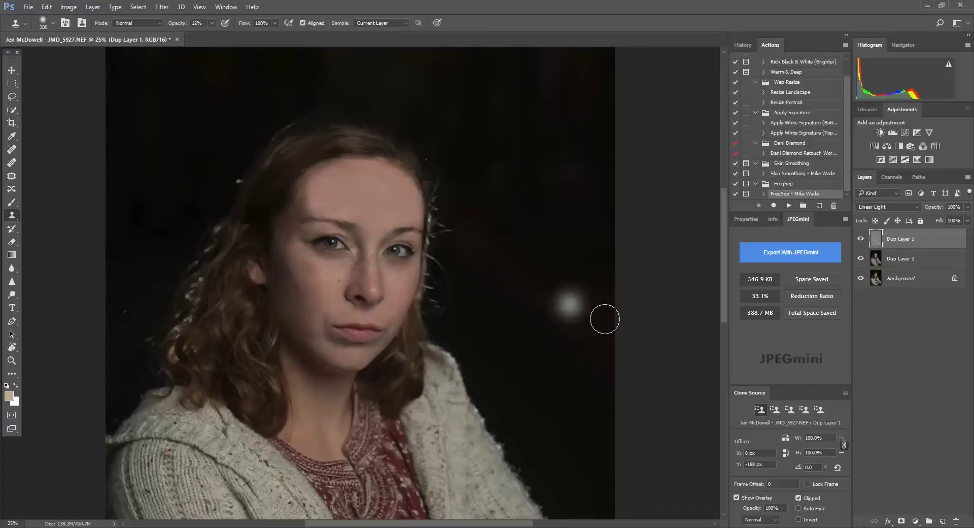
Examine the retouched forehead both close up and in the full portrait view
key("ctrl+plus")
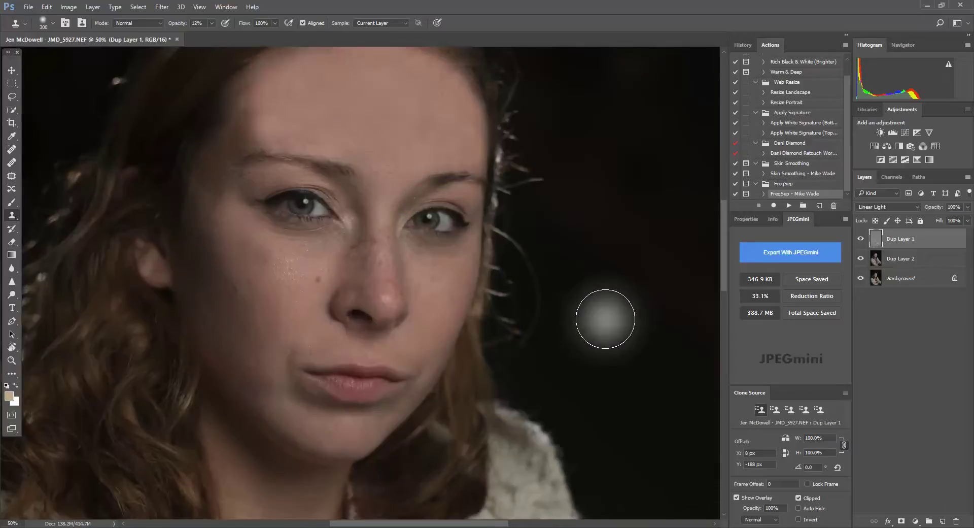
scroll(615, 328, "up", 3)
scroll(498, 279, "up", 1)
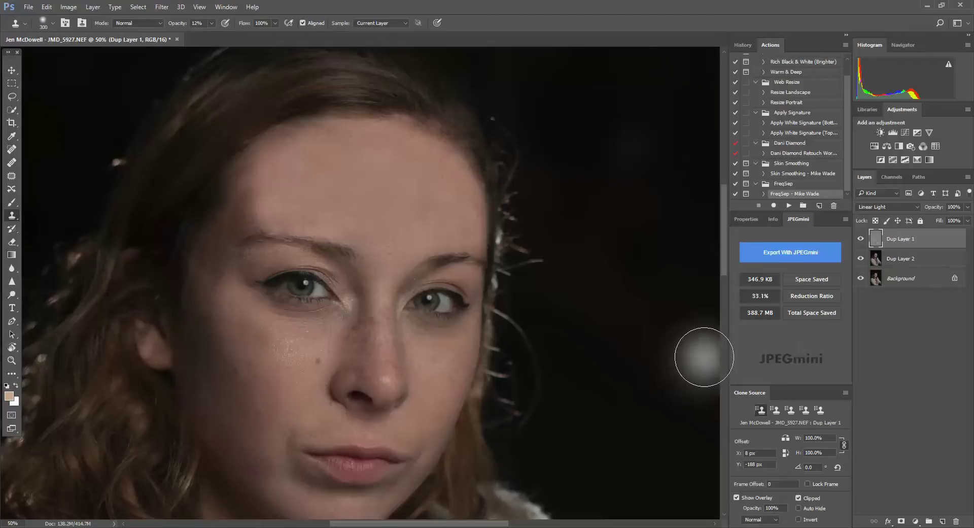
key("ctrl+minus")
key("ctrl+minus")
key("ctrl+minus")
key("ctrl+minus")
key("ctrl+minus")
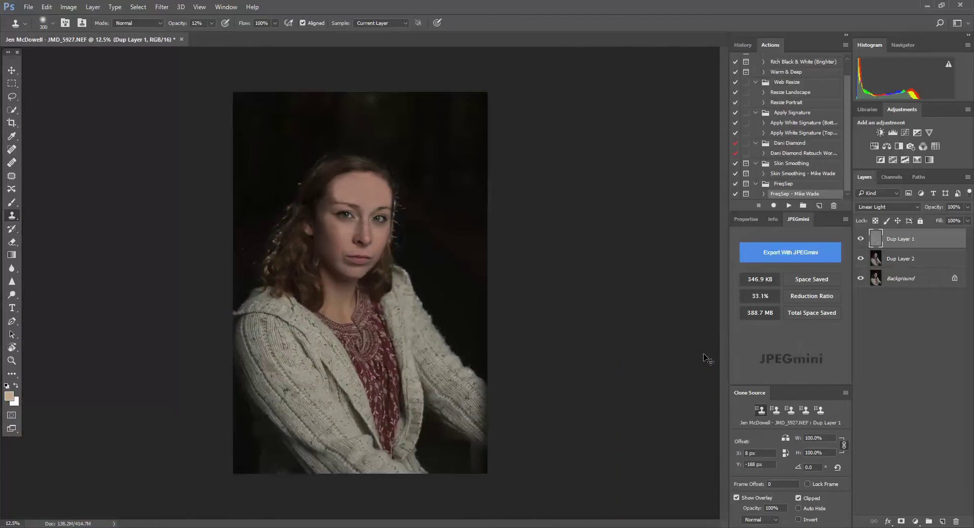
key("ctrl+plus")
key("ctrl+plus")
key("ctrl+plus")
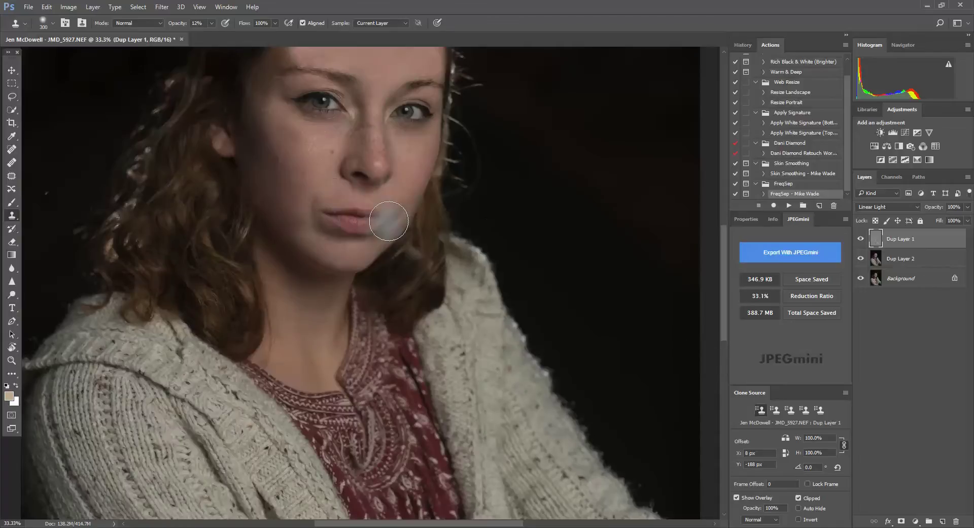
scroll(390, 225, "down", 1)
scroll(389, 224, "up", 8)
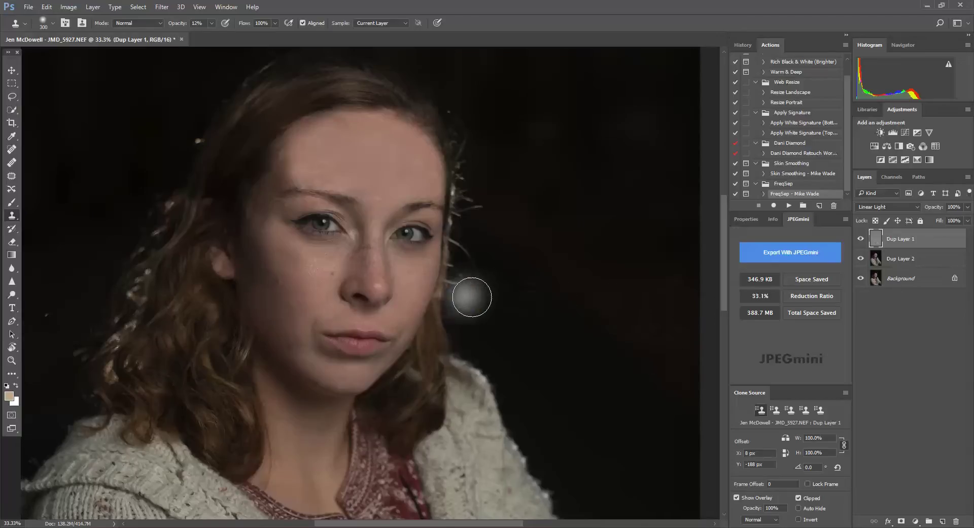
On Dup Layer 2, clone lower forehead skin across the upper forehead using a 250 px brush at 37% opacity
left_click(912, 260)
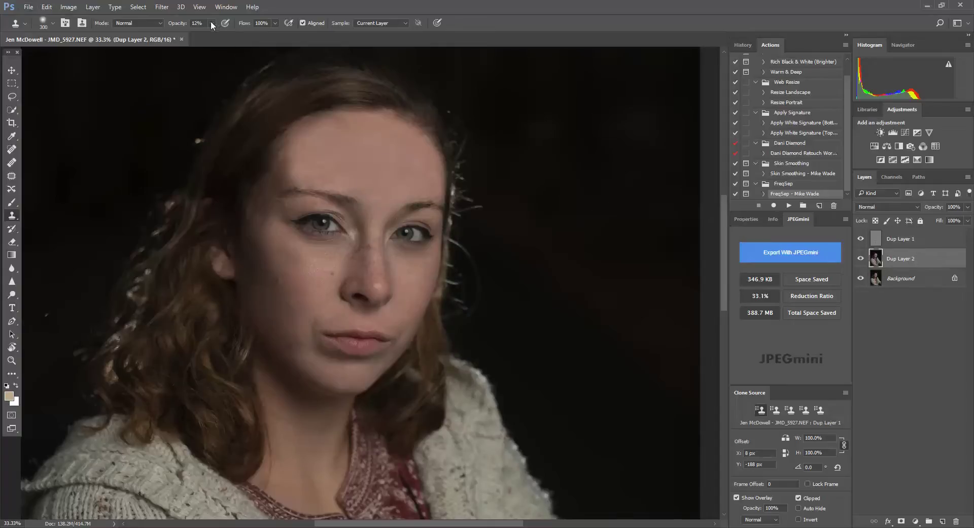
left_click_drag(215, 35, 227, 34)
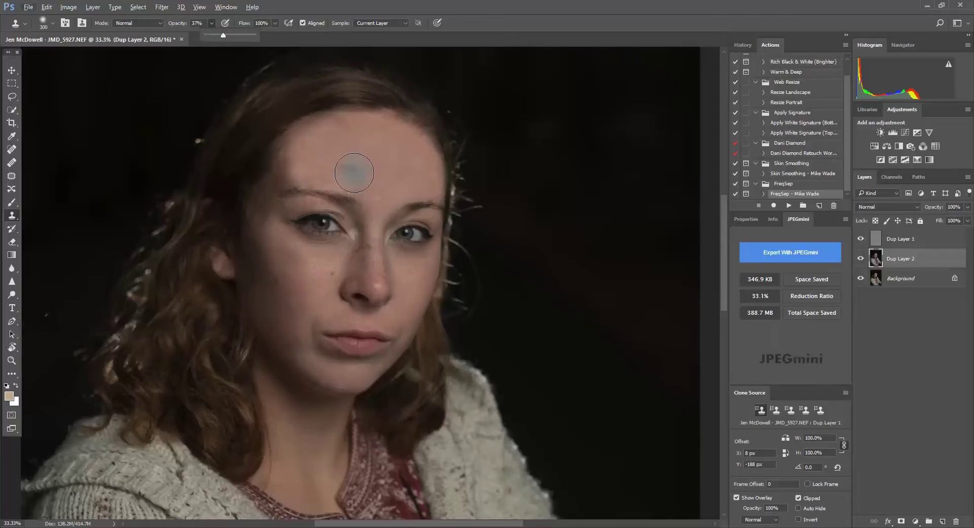
key("bracketleft")
left_click(350, 176, "alt")
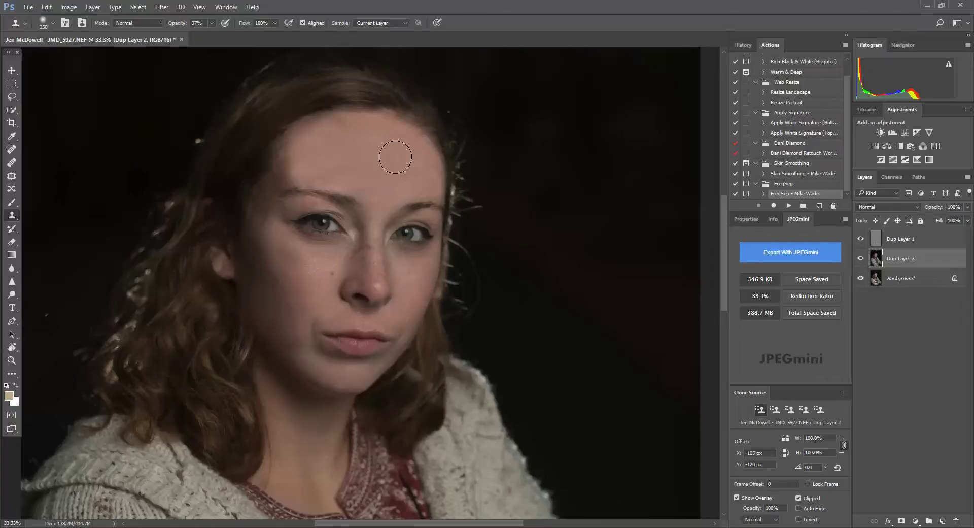
left_click(355, 174, "alt")
left_click_drag(393, 149, 343, 143)
Blend the shadowed side of the forehead near the hairline on Dup Layer 2 with cloned mid-forehead skin
key("ctrl+minus")
key("ctrl+minus")
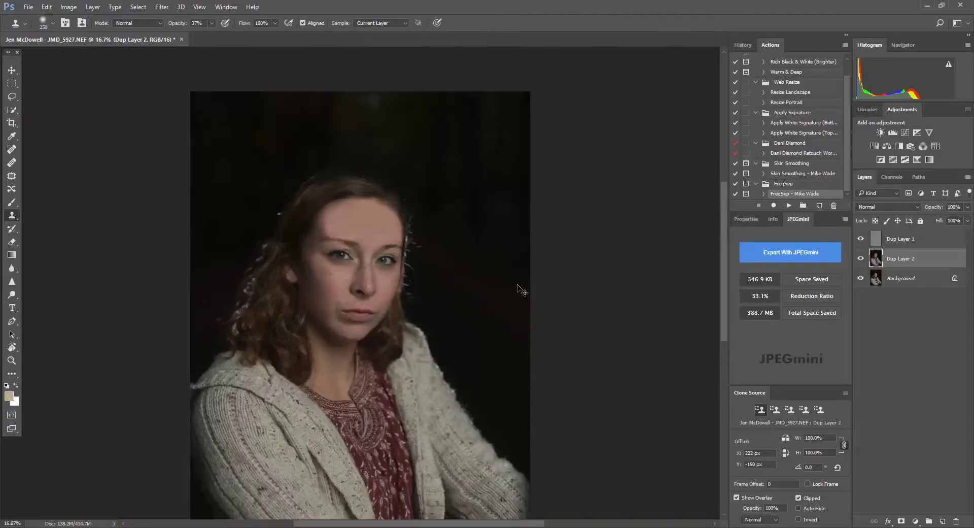
key("ctrl+minus")
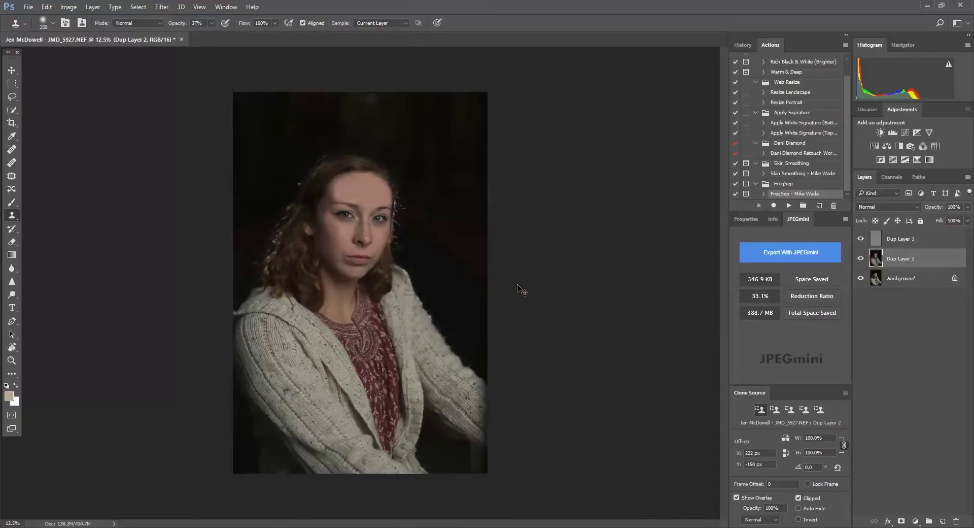
key("ctrl+plus")
key("ctrl+plus")
key("ctrl+plus")
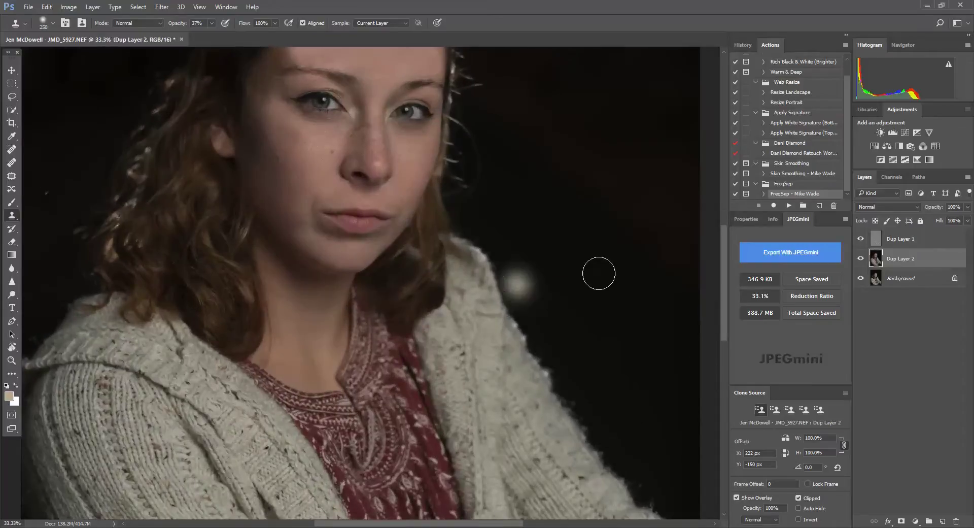
scroll(328, 198, "up", 5)
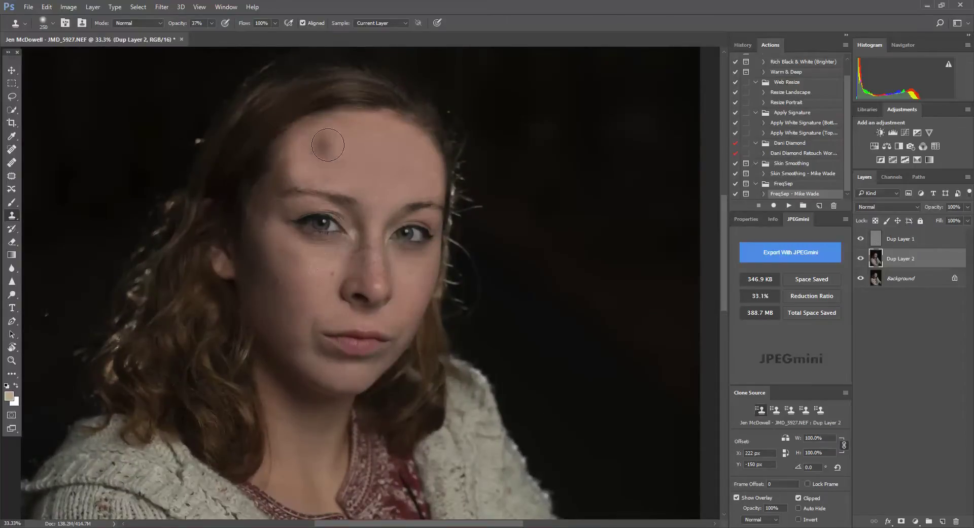
left_click(321, 175, "alt")
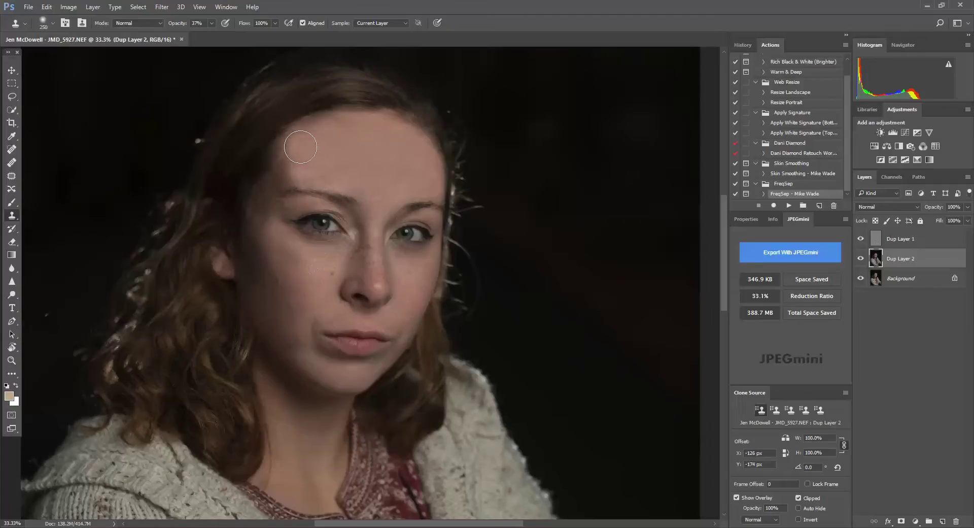
left_click_drag(302, 143, 310, 168)
left_click(347, 178, "alt")
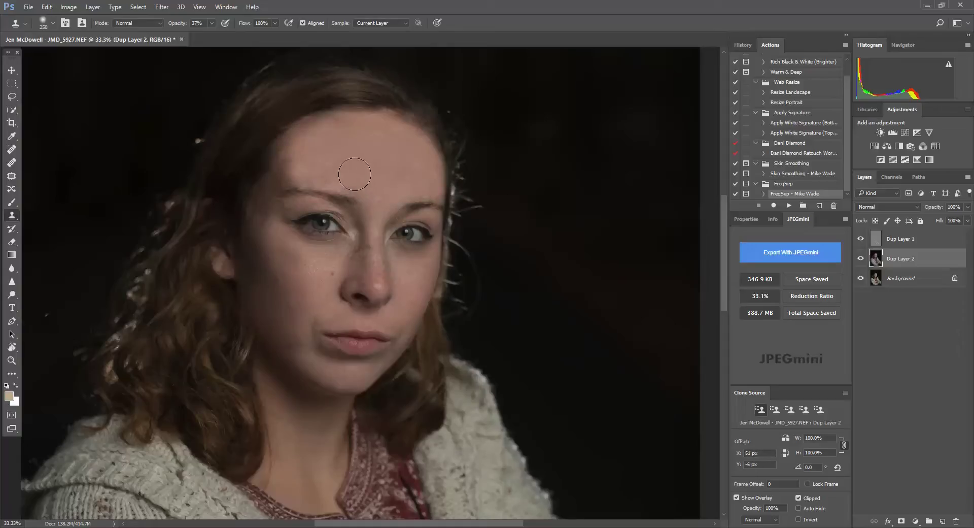
left_click(354, 174, "alt")
left_click_drag(302, 154, 304, 172)
left_click(364, 178, "alt")
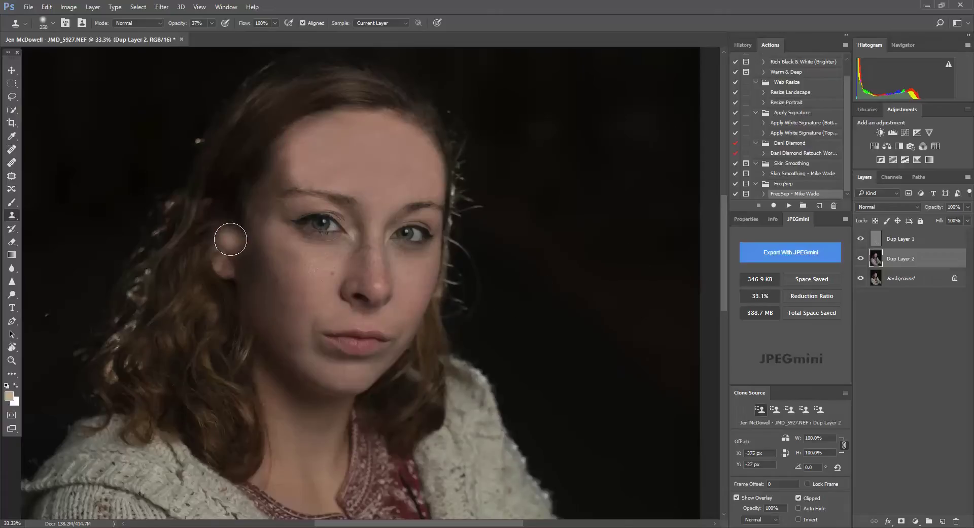
Review the whole portrait and flatten the image into a single Background layer
key("ctrl+minus")
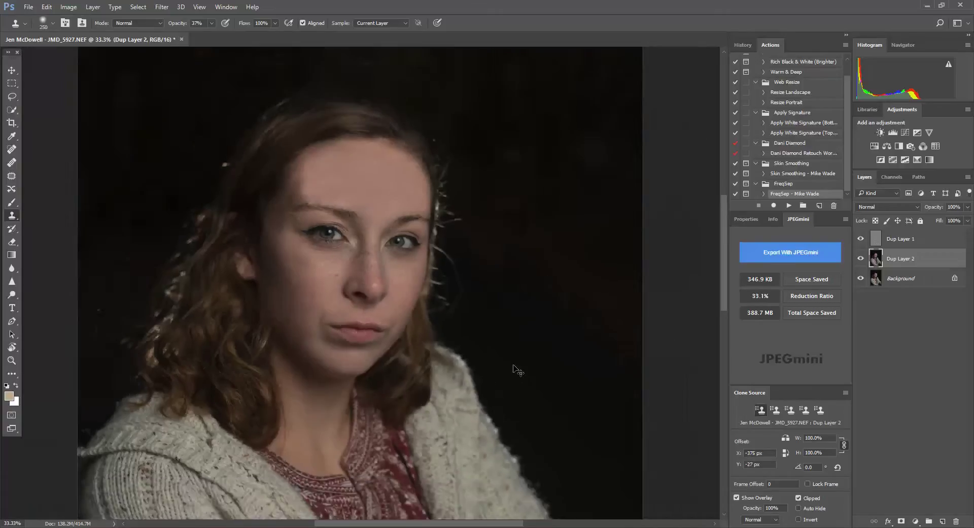
key("ctrl+minus")
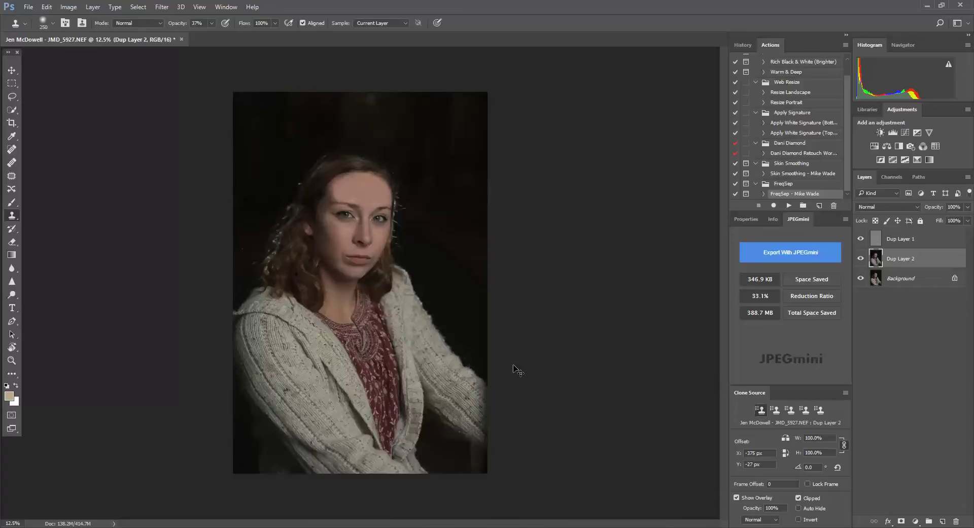
key("ctrl+plus")
key("ctrl+plus")
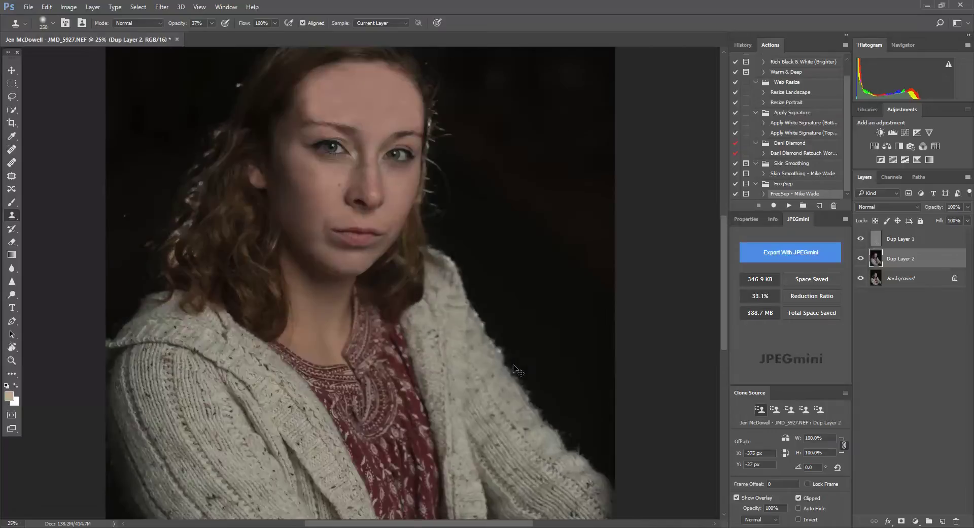
key("ctrl+plus")
key("ctrl+minus")
scroll(537, 340, "up", 2)
right_click(912, 284)
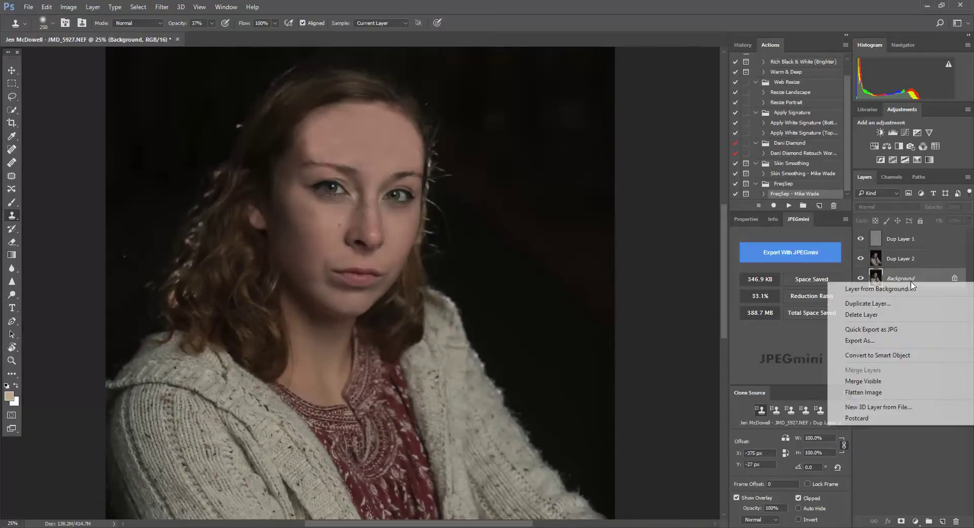
left_click(908, 394)
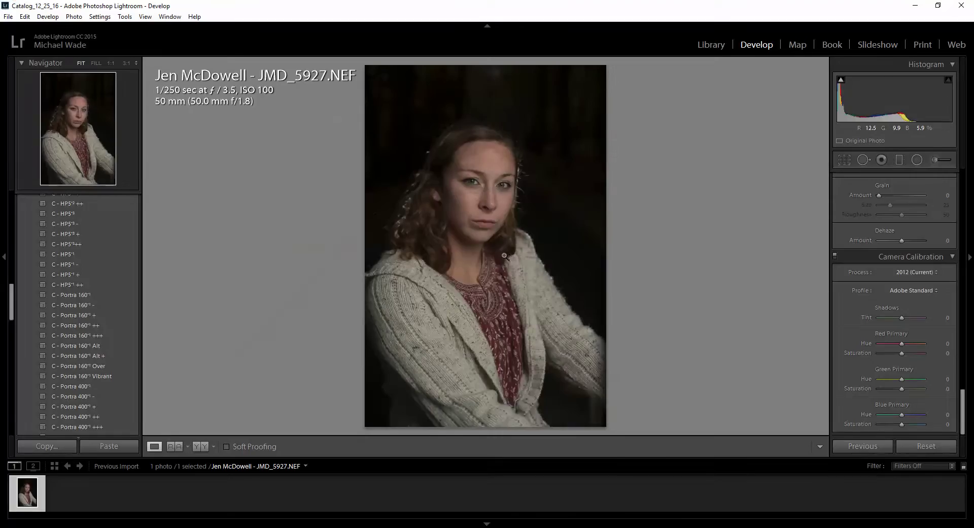
From Lightroom, send the portrait to Photoshop for editing as a second document
right_click(504, 262)
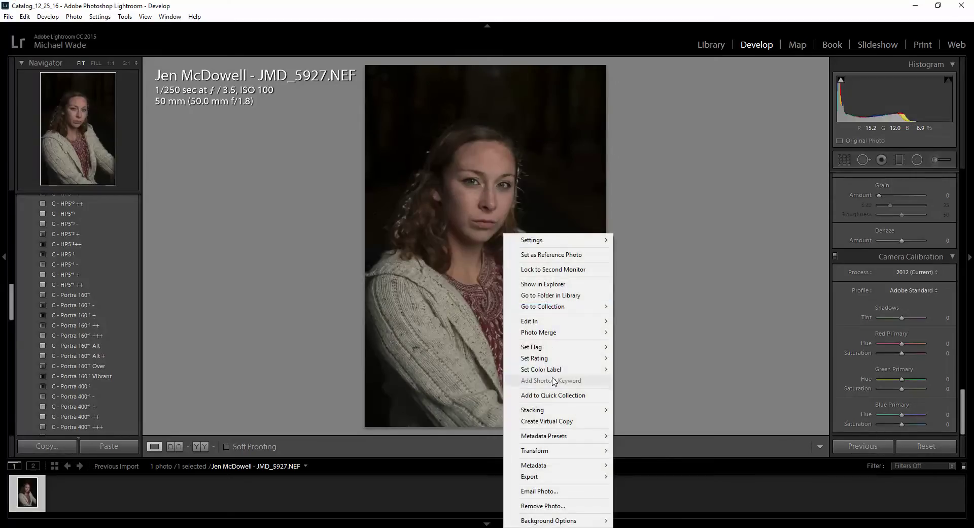
mouse_move(553, 320)
left_click(660, 320)
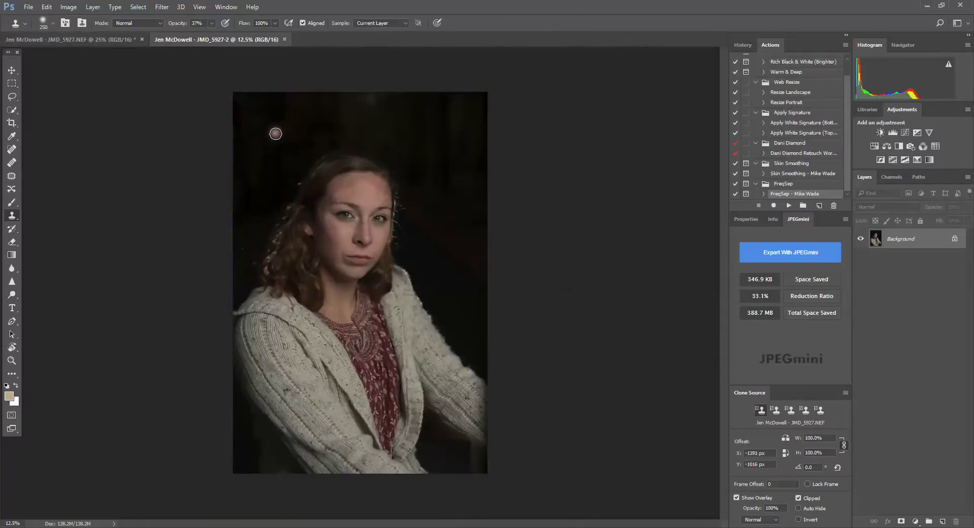
Bring the unretouched portrait into the retouched document as a new layer with the Move tool and align it over the Background
left_click(11, 70)
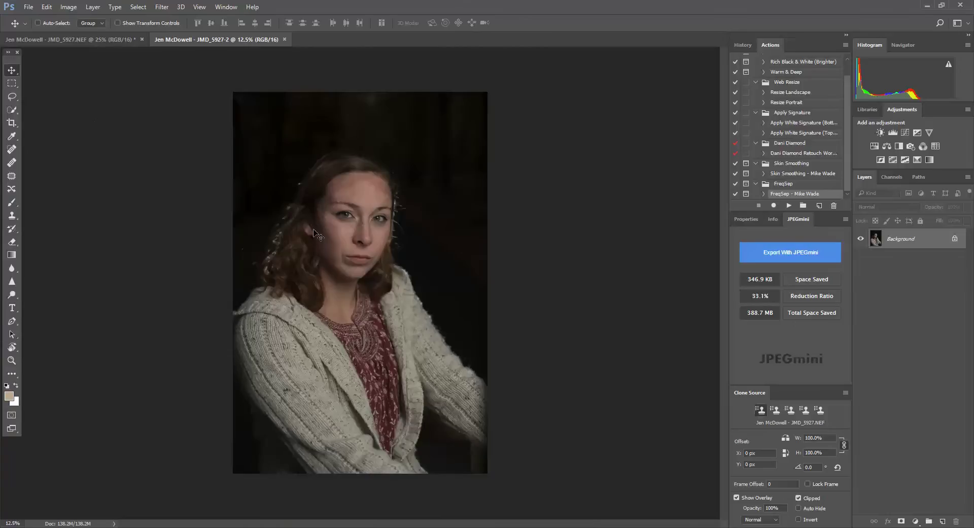
left_click_drag(91, 41, 337, 239)
key("ctrl+minus")
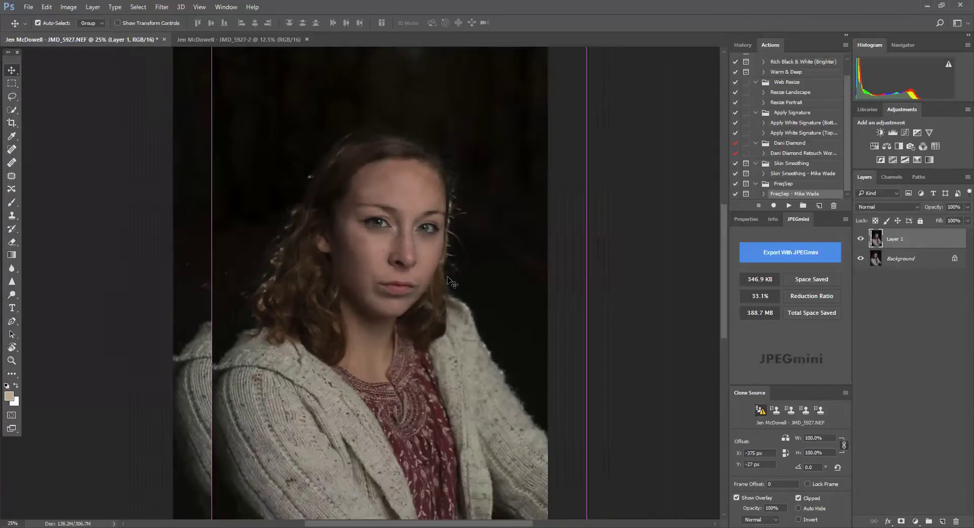
left_click_drag(384, 213, 360, 212)
key("ctrl")
key("ctrl+plus")
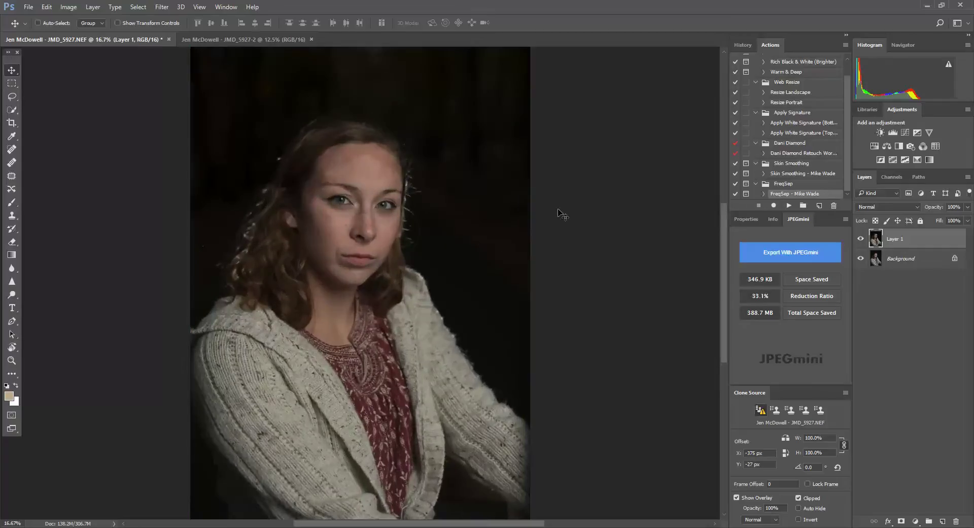
Add a layer mask to Layer 1 and invert it to black
left_click(901, 522)
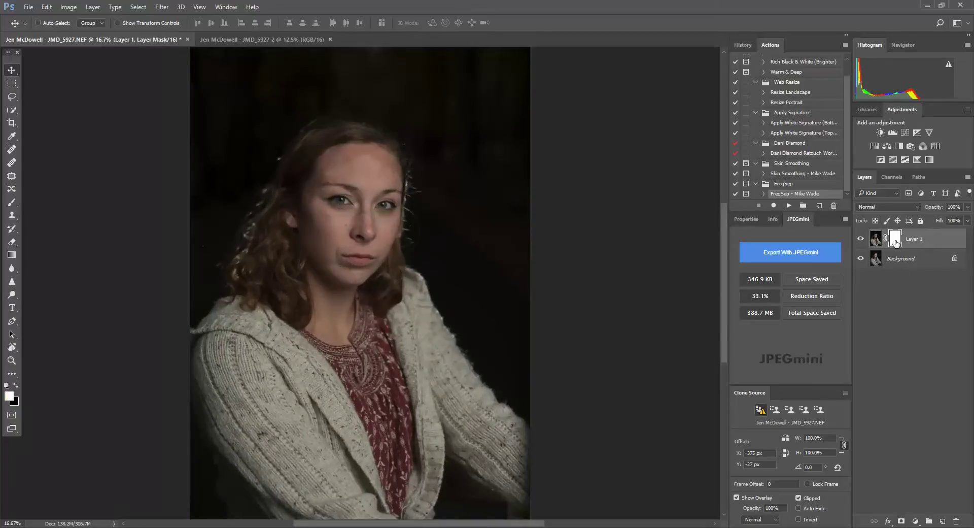
key("ctrl+i")
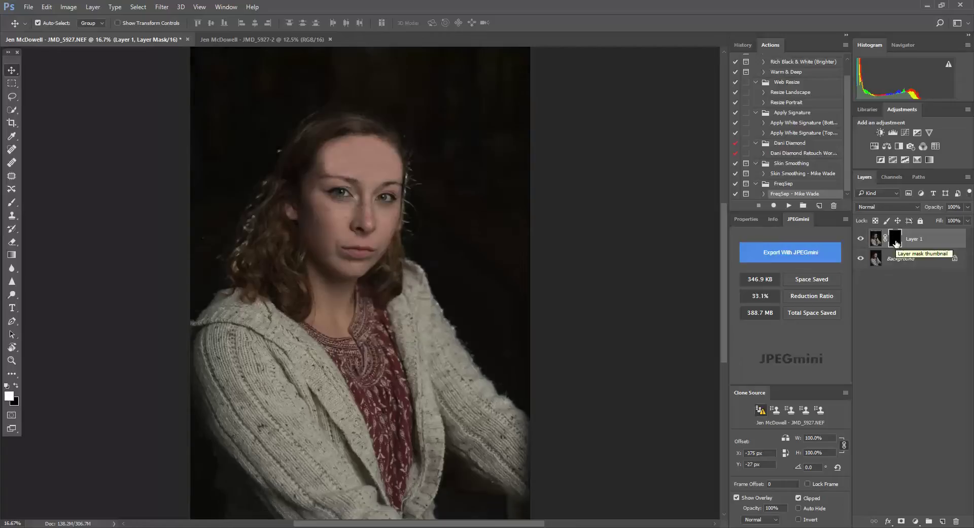
Paint white over the forehead on Layer 1's mask with a 600 px Brush at 4% opacity
scroll(174, 261, "up", 2)
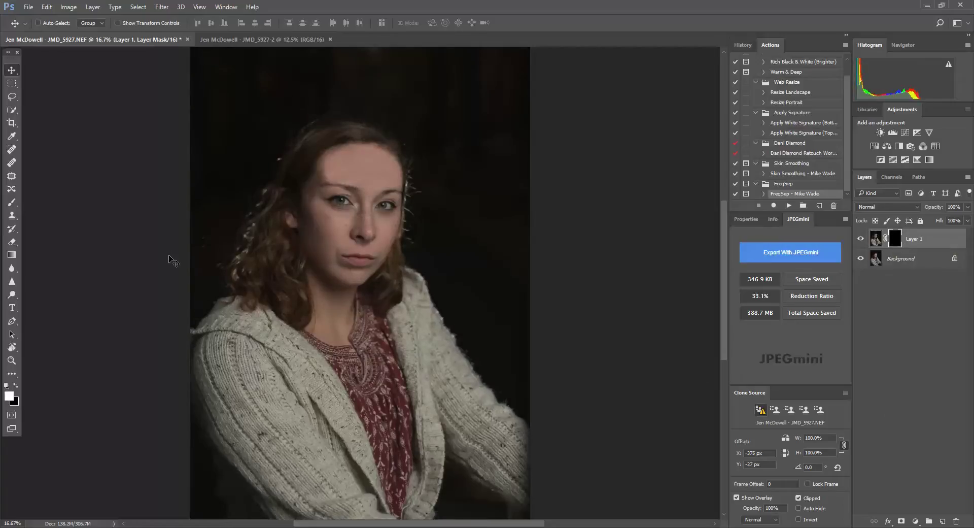
left_click(12, 207)
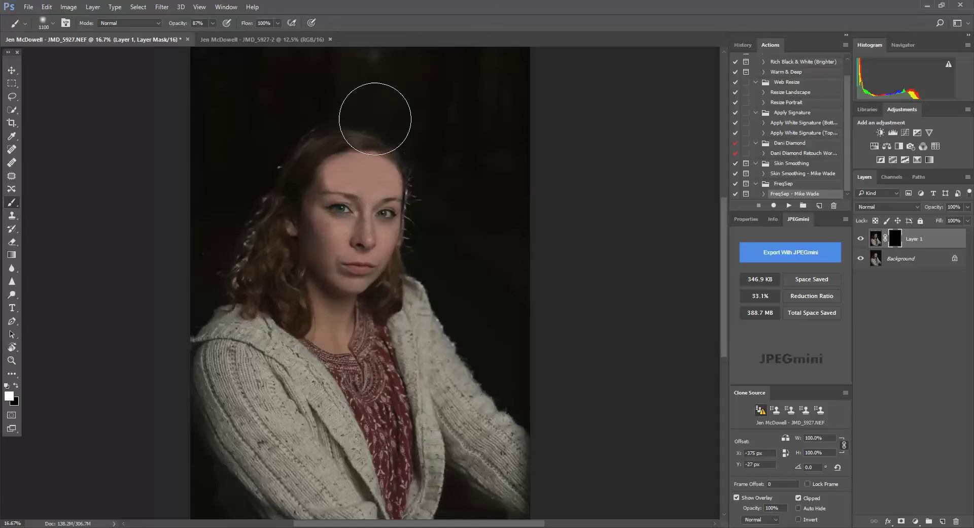
key("bracketleft")
key("bracketleft")
key("bracketleft")
key("bracketleft")
key("bracketleft")
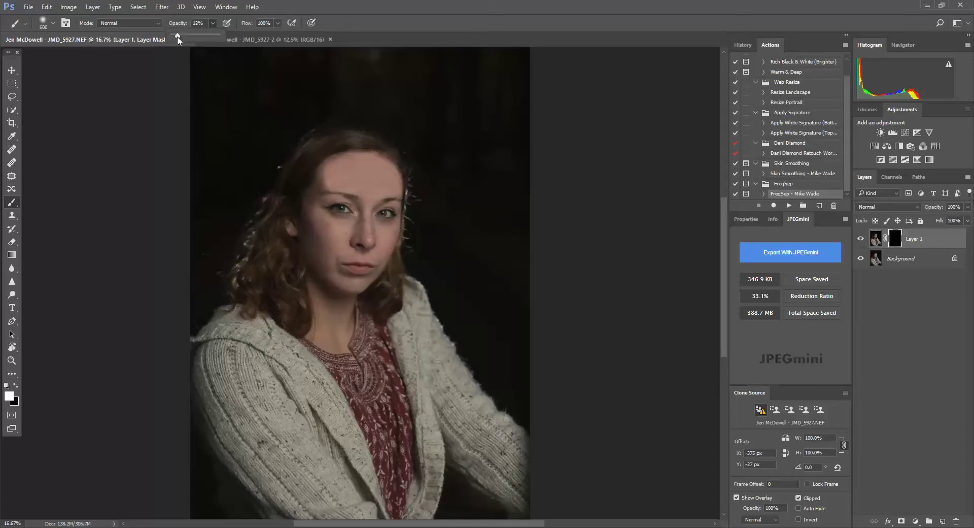
mouse_move(346, 171)
left_mouse_down()
mouse_move(380, 174)
mouse_move(329, 172)
mouse_move(392, 182)
mouse_move(325, 171)
mouse_move(365, 171)
mouse_move(420, 192)
mouse_move(371, 192)
mouse_move(393, 182)
mouse_move(328, 173)
mouse_move(365, 167)
mouse_move(390, 177)
mouse_move(353, 174)
left_mouse_up()
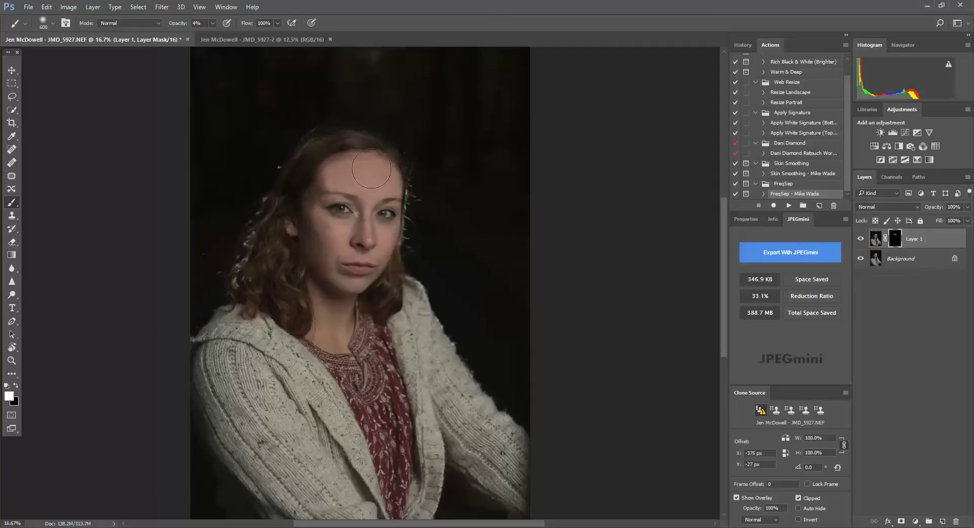
Refine the forehead blending on Layer 1's mask with more white strokes, using a 300 px Brush
key("ctrl+plus")
key("ctrl+plus")
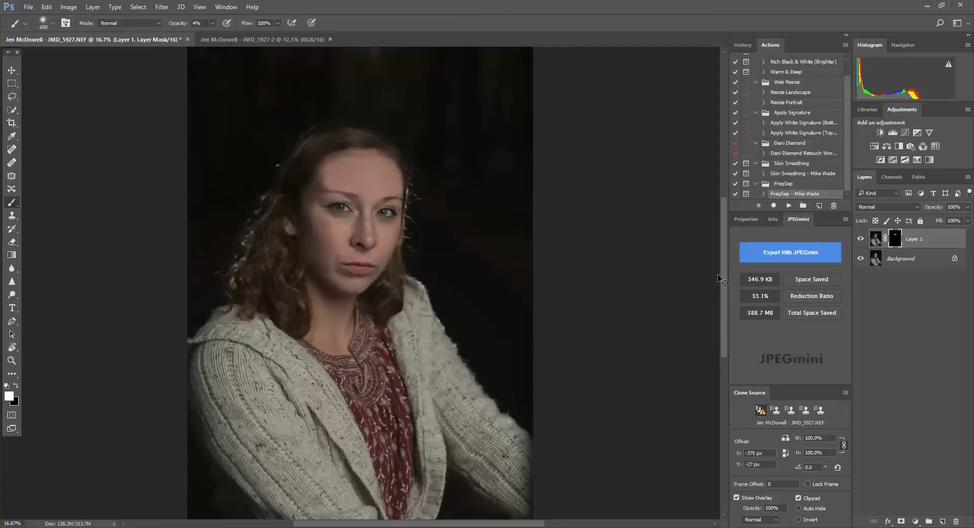
scroll(435, 228, "up", 4)
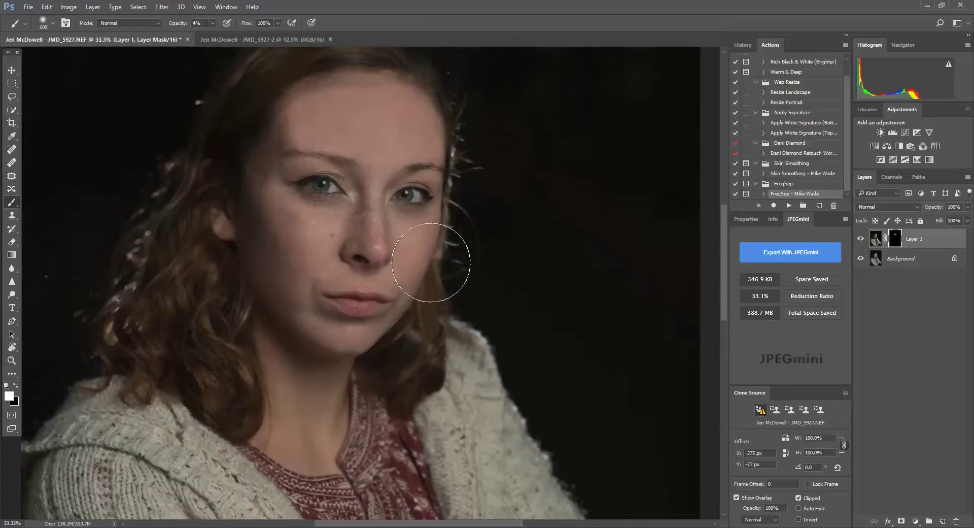
key("bracketleft")
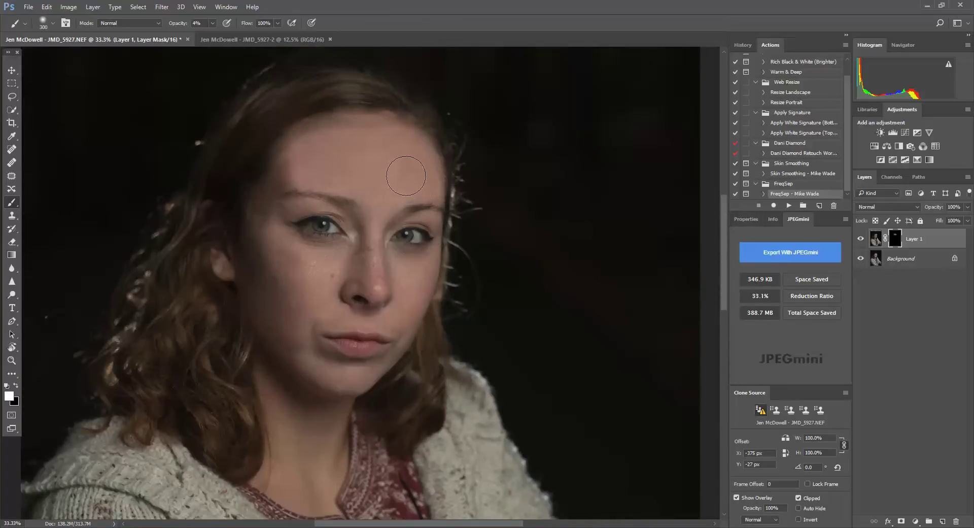
key("bracketleft")
key("bracketleft")
mouse_move(307, 172)
left_mouse_down()
mouse_move(304, 157)
mouse_move(345, 142)
mouse_move(418, 166)
mouse_move(359, 156)
mouse_move(360, 170)
left_mouse_up()
mouse_move(397, 171)
left_mouse_down()
mouse_move(358, 166)
mouse_move(387, 167)
mouse_move(376, 191)
mouse_move(425, 176)
mouse_move(401, 147)
mouse_move(370, 142)
mouse_move(298, 163)
mouse_move(344, 161)
mouse_move(396, 186)
left_mouse_up()
mouse_move(337, 141)
left_mouse_down()
mouse_move(380, 172)
mouse_move(367, 185)
mouse_move(413, 170)
mouse_move(378, 168)
mouse_move(397, 163)
mouse_move(386, 157)
mouse_move(372, 167)
mouse_move(391, 166)
mouse_move(374, 178)
mouse_move(397, 169)
mouse_move(385, 156)
mouse_move(396, 169)
mouse_move(368, 164)
left_mouse_up()
Examine the forehead blending up close and across the whole portrait
key("ctrl+minus")
key("ctrl+minus")
key("ctrl+minus")
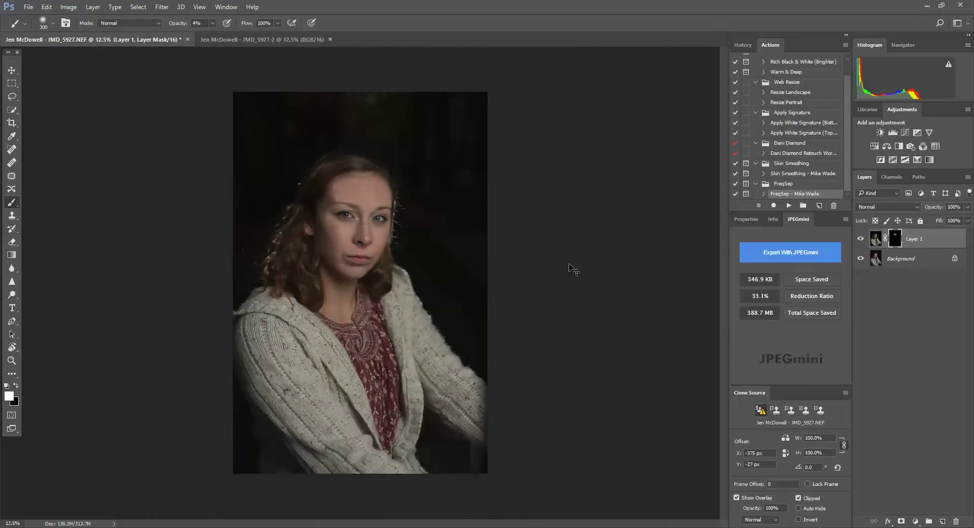
key("ctrl+plus")
key("ctrl+plus")
key("ctrl+plus")
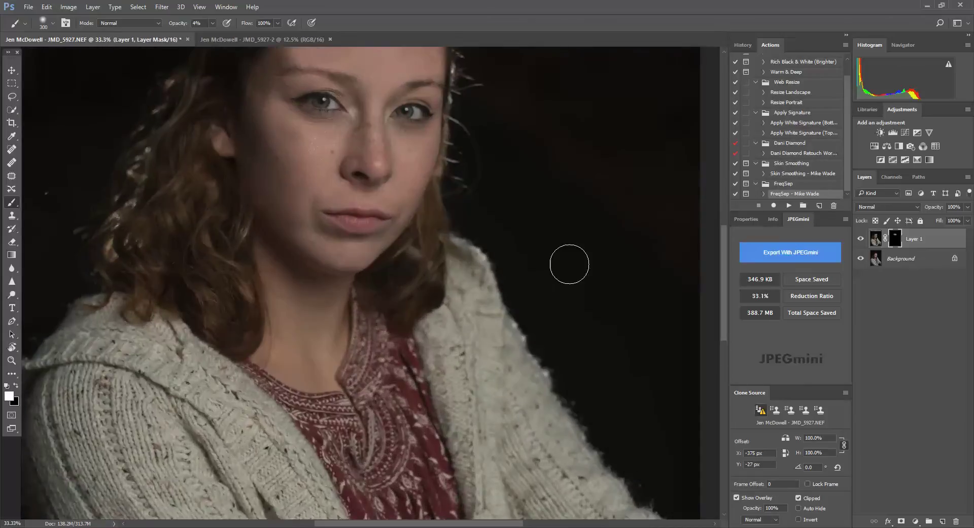
scroll(337, 233, "up", 2)
scroll(337, 233, "up", 2)
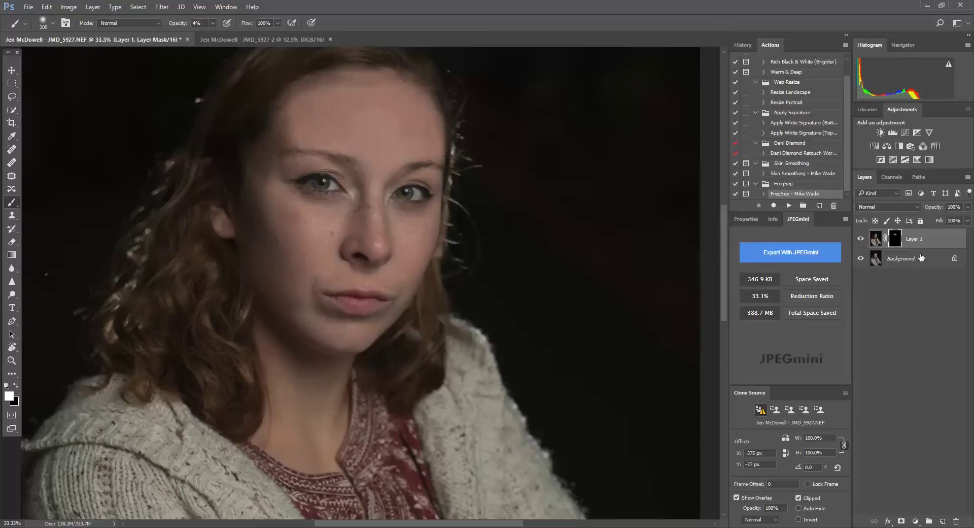
key("ctrl+minus")
key("ctrl+minus")
key("ctrl+minus")
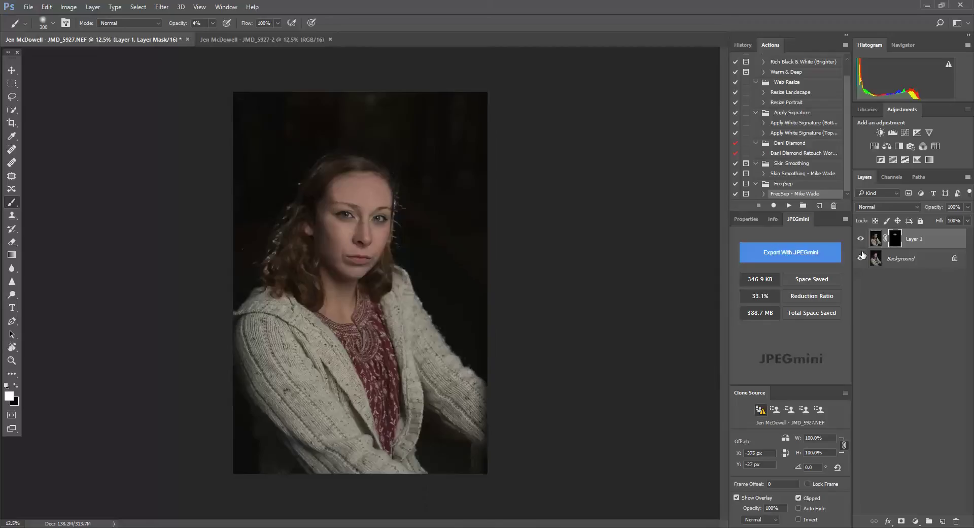
Flatten the image and duplicate the resulting Background onto a new layer
key("ctrl+plus")
key("ctrl+plus")
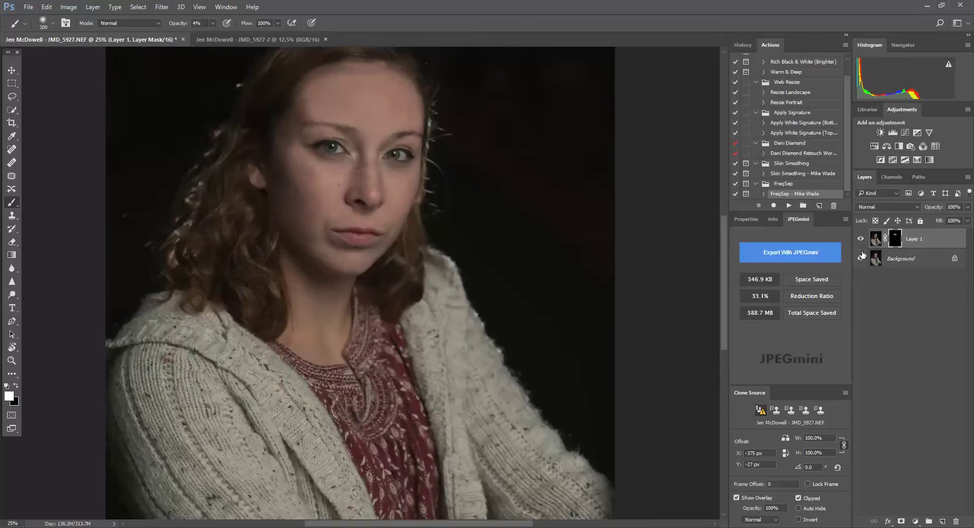
right_click(908, 265)
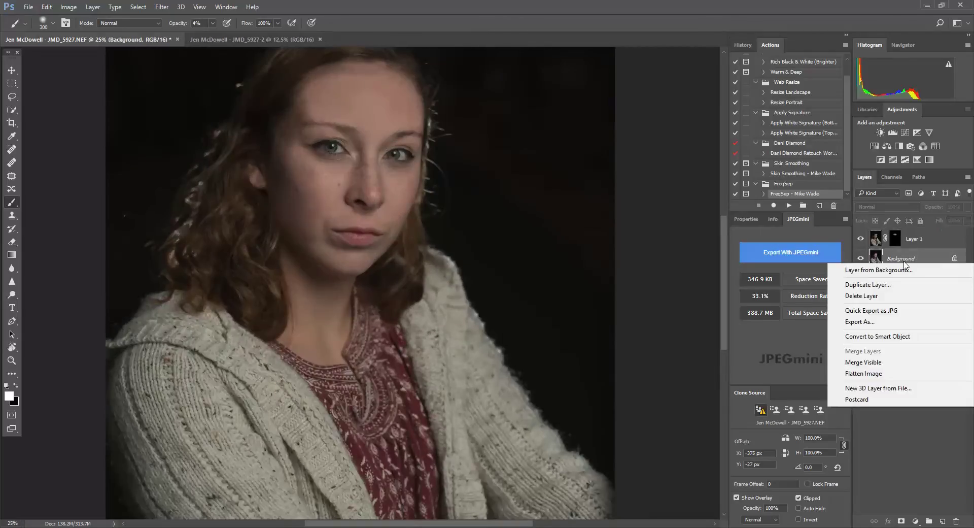
left_click(880, 374)
key("ctrl+j")
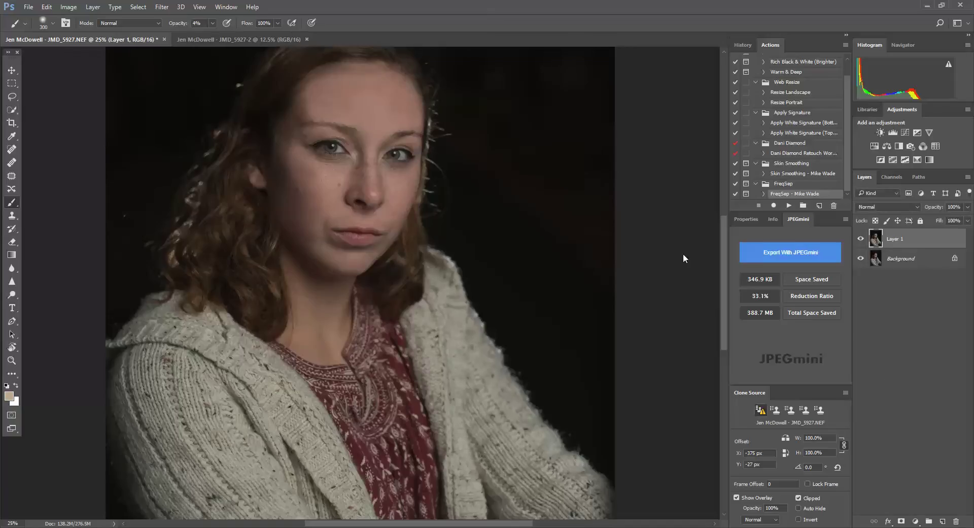
Lighten the shaded side of the forehead and face on Layer 1 with the Dodge tool, Range Shadows, reducing the brush to 250 px
left_click(13, 268)
left_click_drag(12, 295, 50, 299)
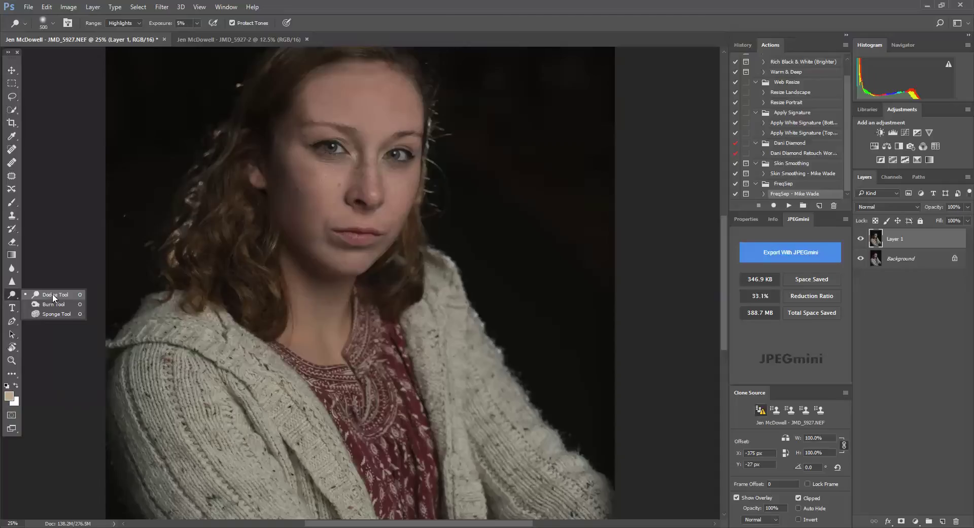
left_click(123, 23)
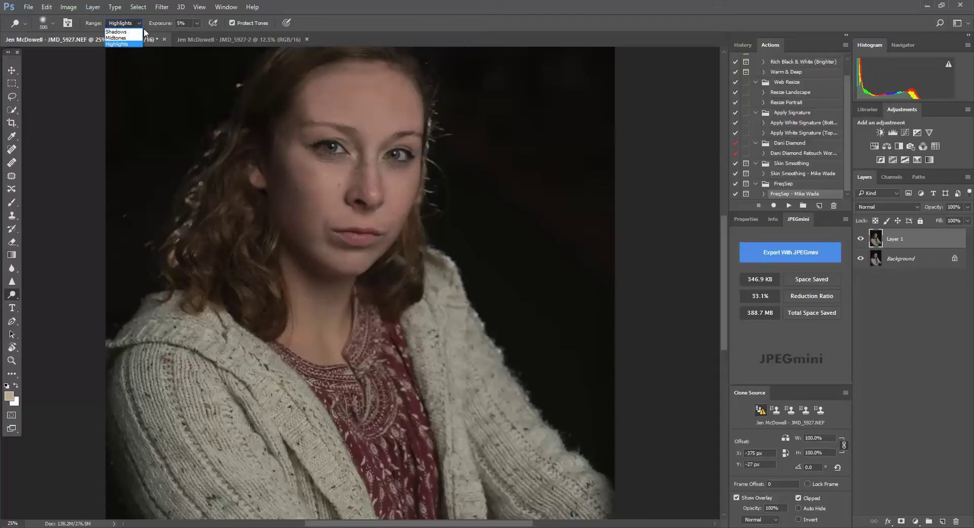
left_click(117, 31)
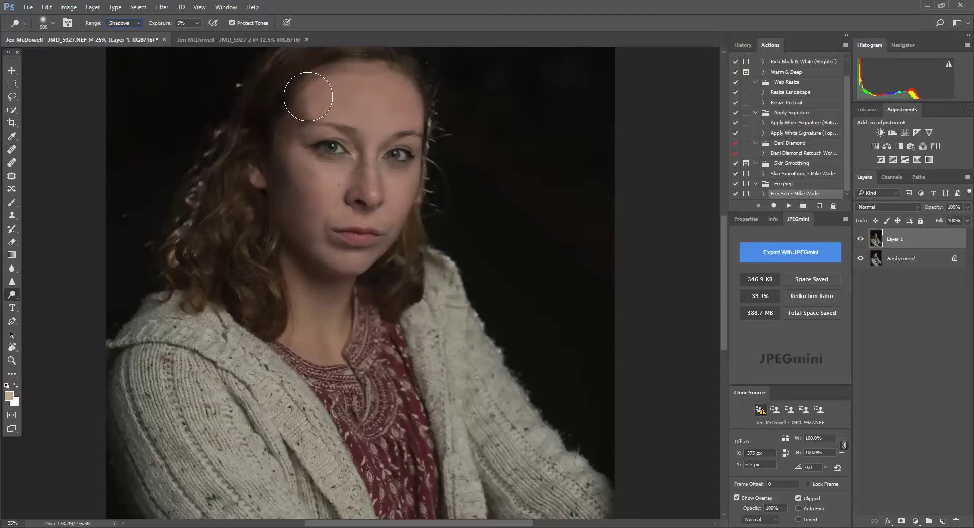
mouse_move(308, 96)
left_mouse_down()
mouse_move(309, 88)
mouse_move(307, 100)
left_mouse_up()
key("bracketleft")
key("bracketleft")
key("bracketleft")
mouse_move(306, 100)
left_mouse_down()
mouse_move(312, 117)
mouse_move(309, 81)
mouse_move(309, 96)
mouse_move(355, 142)
mouse_move(299, 146)
mouse_move(339, 192)
mouse_move(305, 104)
mouse_move(320, 149)
mouse_move(300, 115)
mouse_move(306, 95)
mouse_move(312, 188)
mouse_move(325, 224)
left_mouse_up()
key("ctrl+minus")
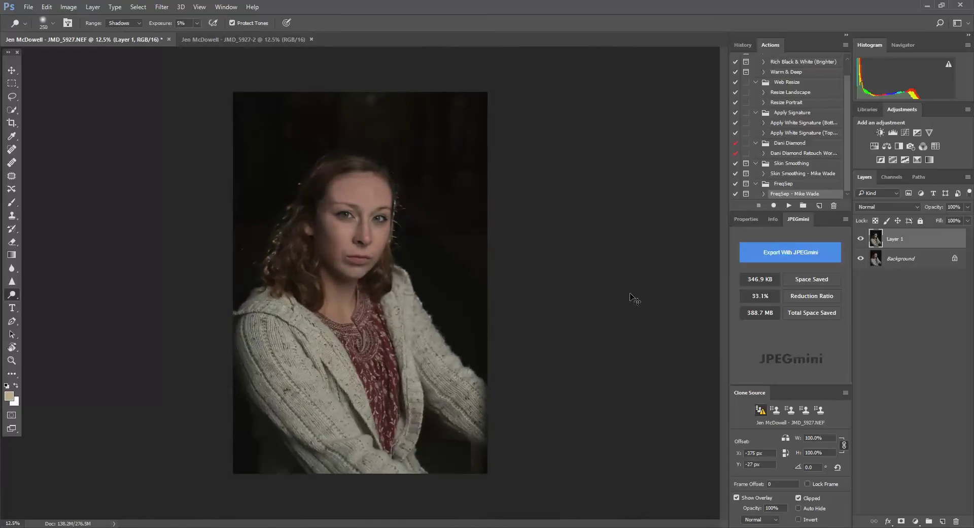
key("ctrl+plus")
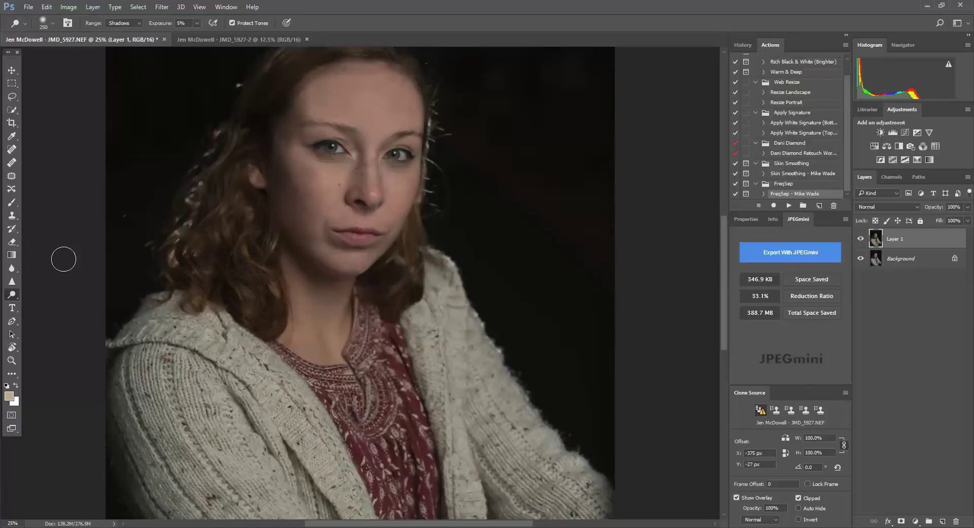
Burn the bright forehead area on Layer 1 with the Burn tool, Range Highlights and a 500 px brush, and review the whole portrait
right_click(12, 294)
left_click(41, 304)
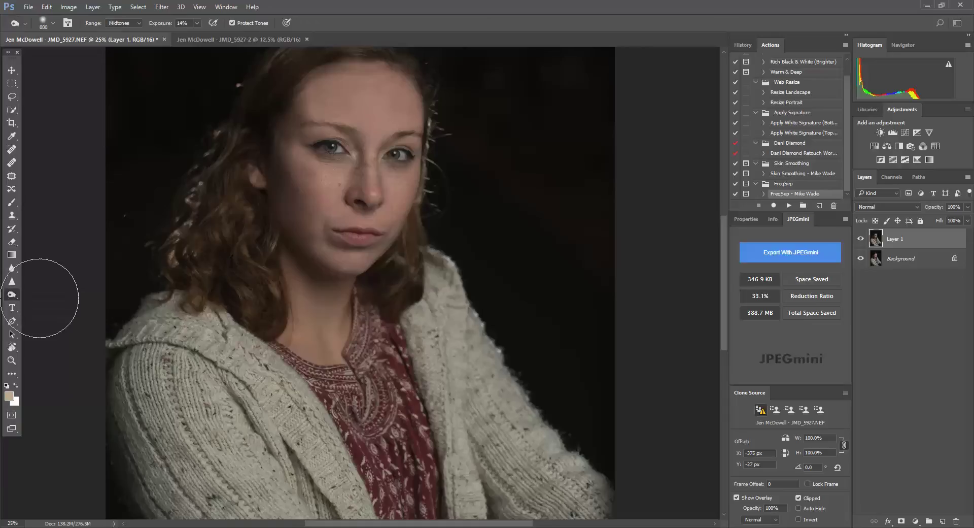
left_click(134, 23)
left_click(122, 44)
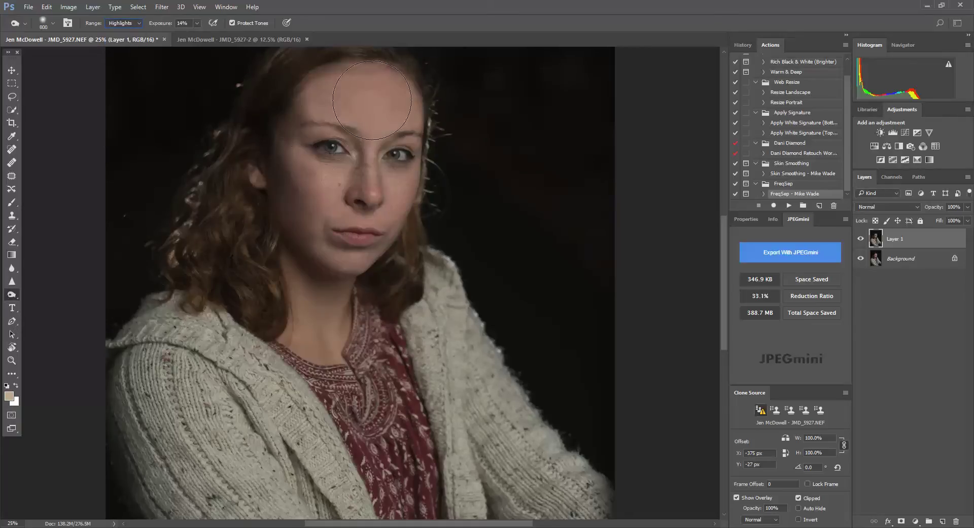
key("bracketleft")
key("bracketleft")
key("bracketleft")
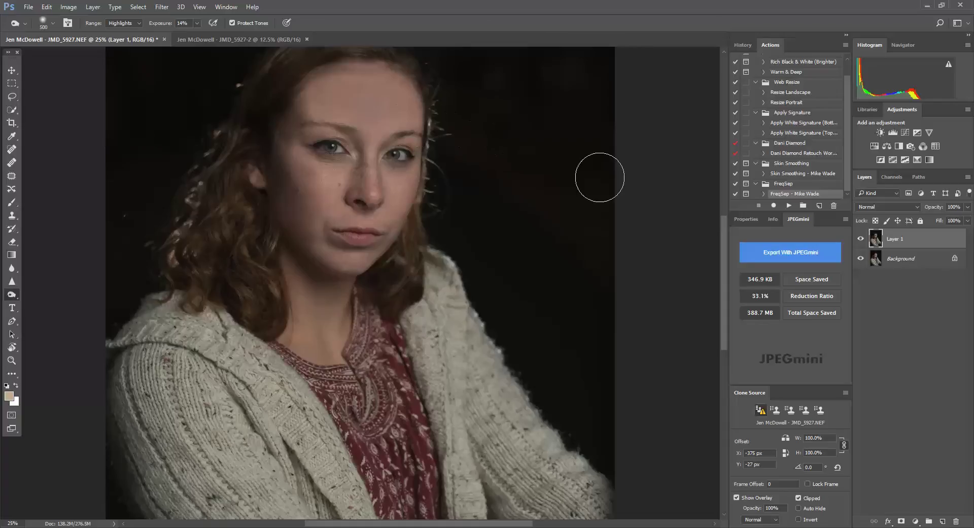
key("ctrl+minus")
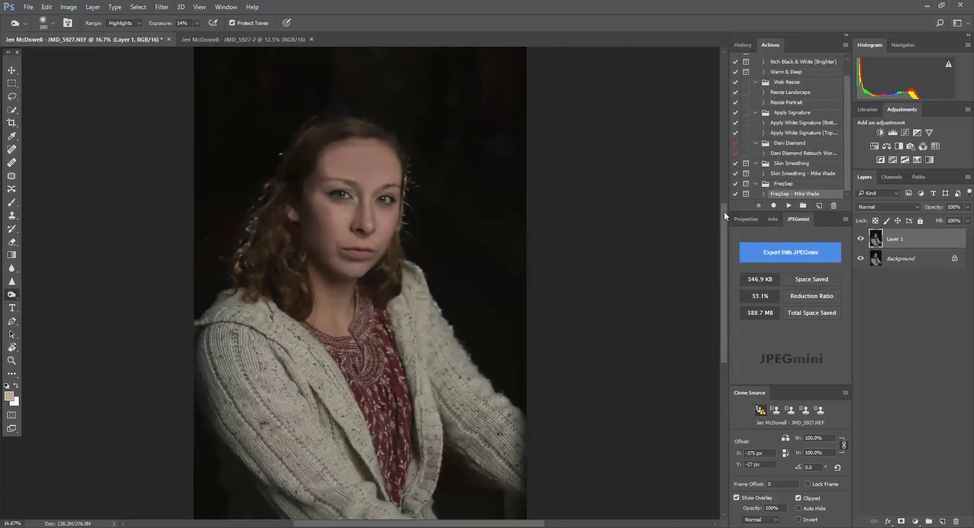
key("ctrl+minus")
key("ctrl+minus")
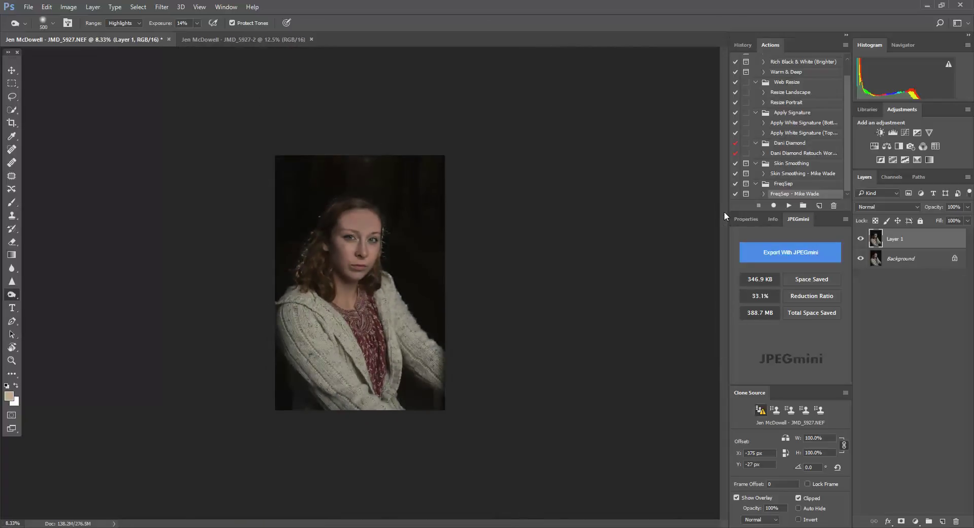
key("ctrl+plus")
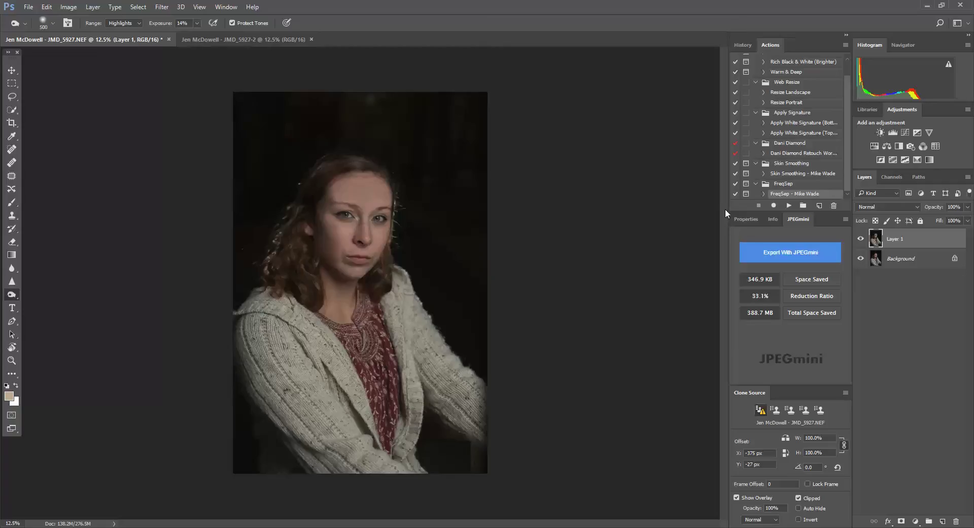